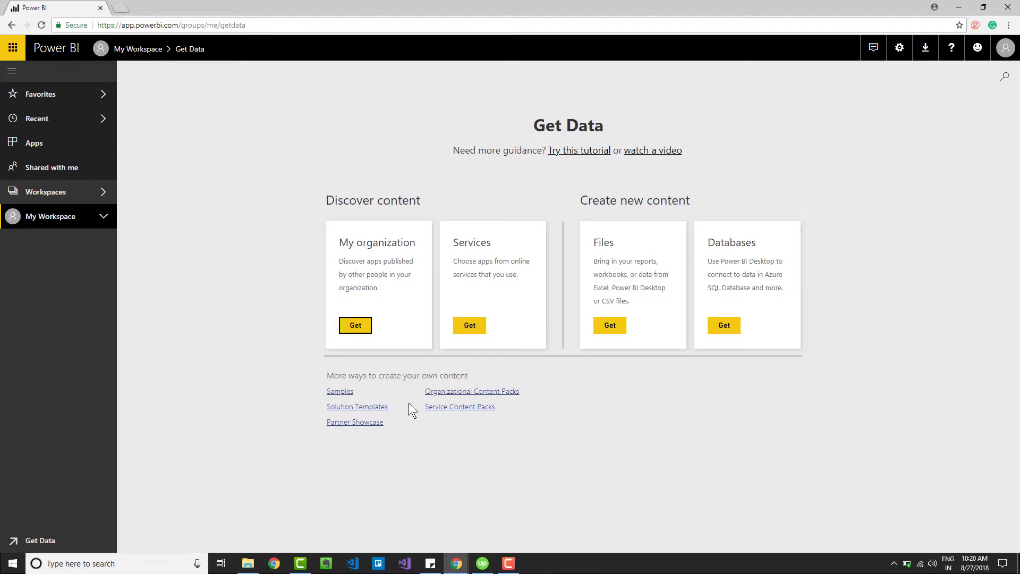
# Connect to the Retail Analysis Sample from the available samples and view its dataset
pyautogui.click(339, 392)
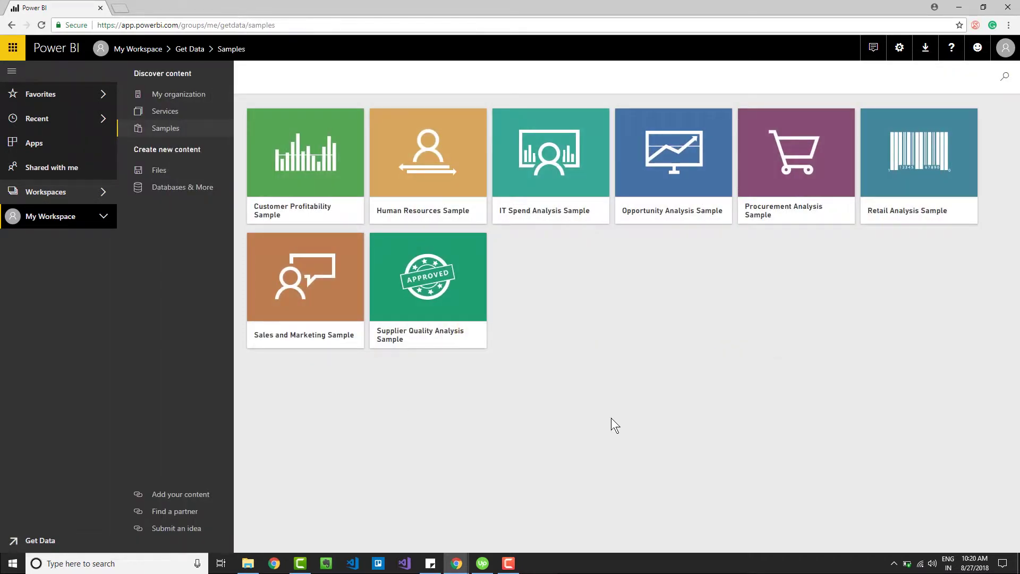
pyautogui.click(902, 181)
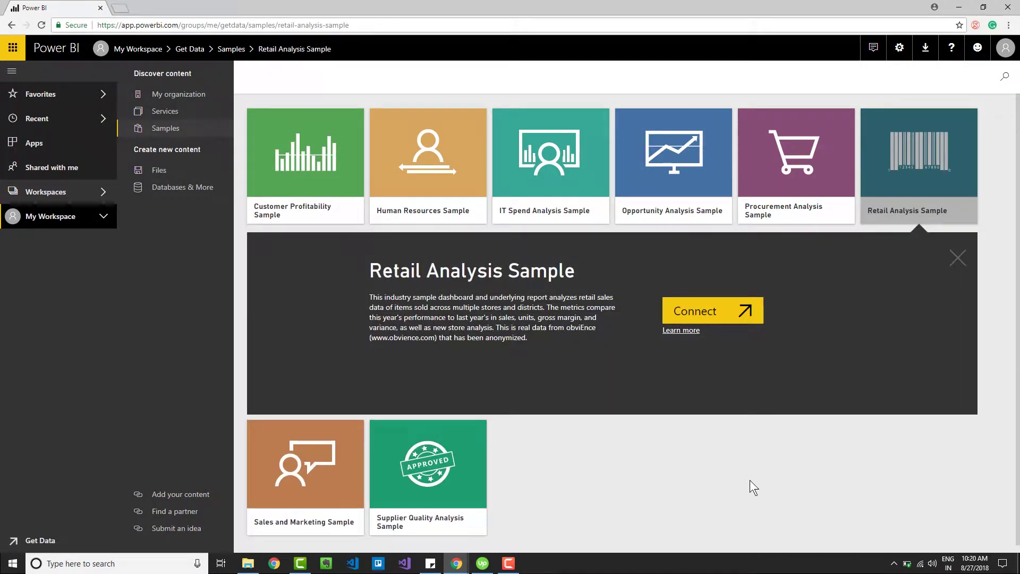
pyautogui.click(696, 319)
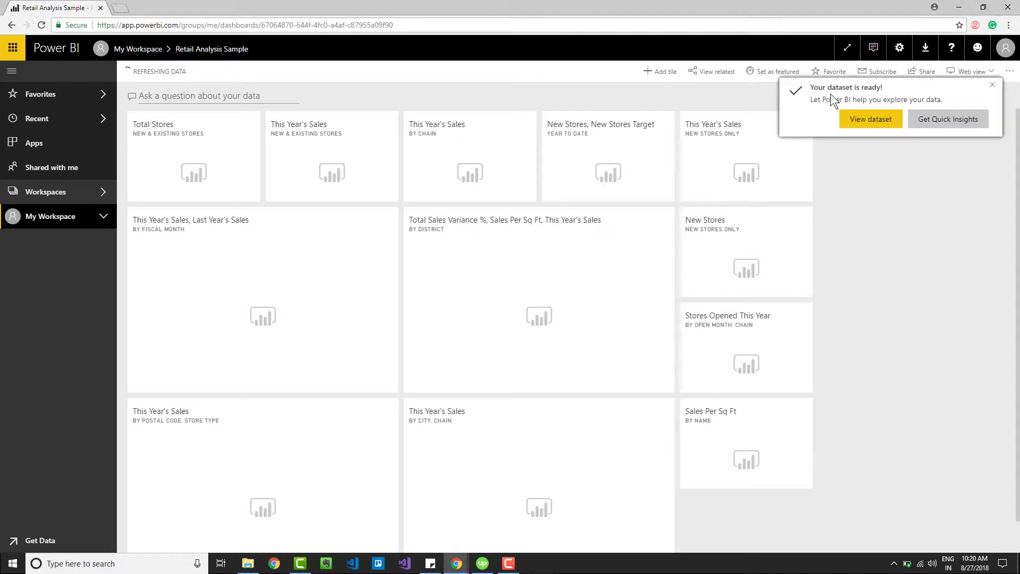
pyautogui.click(876, 119)
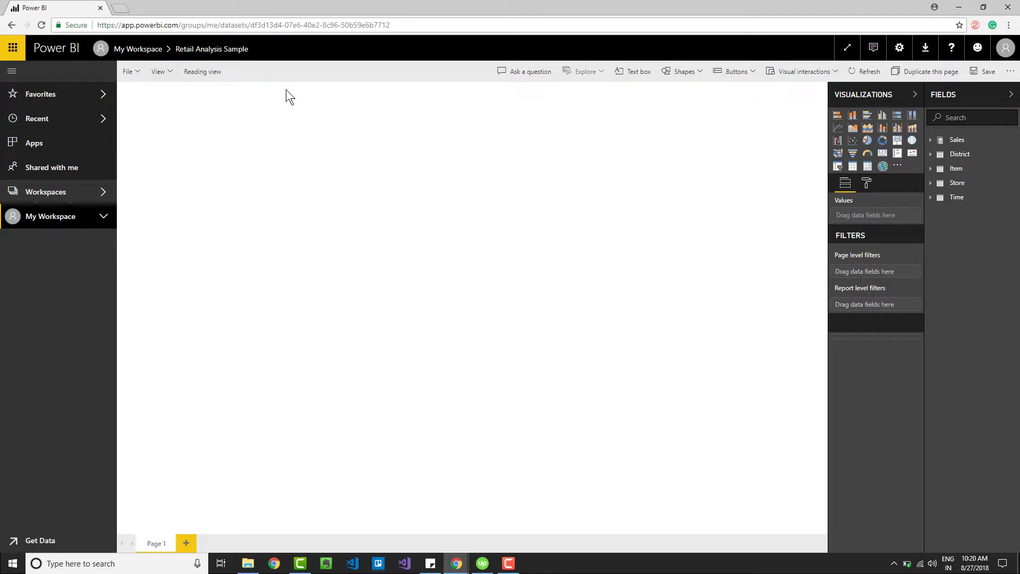
# View the Retail Analysis Sample dashboard from My Workspace and return to the workspace content
pyautogui.click(45, 218)
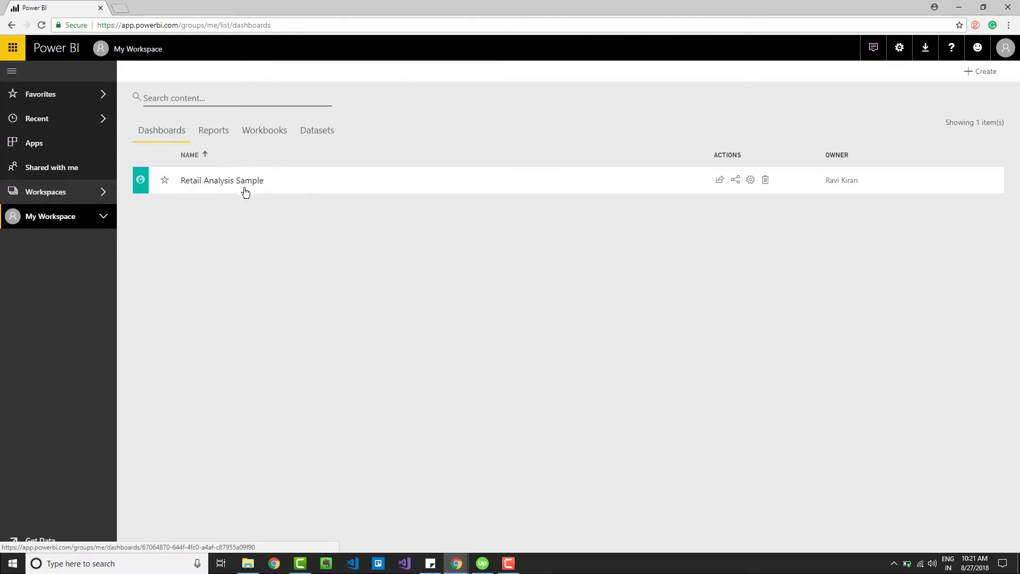
pyautogui.click(206, 187)
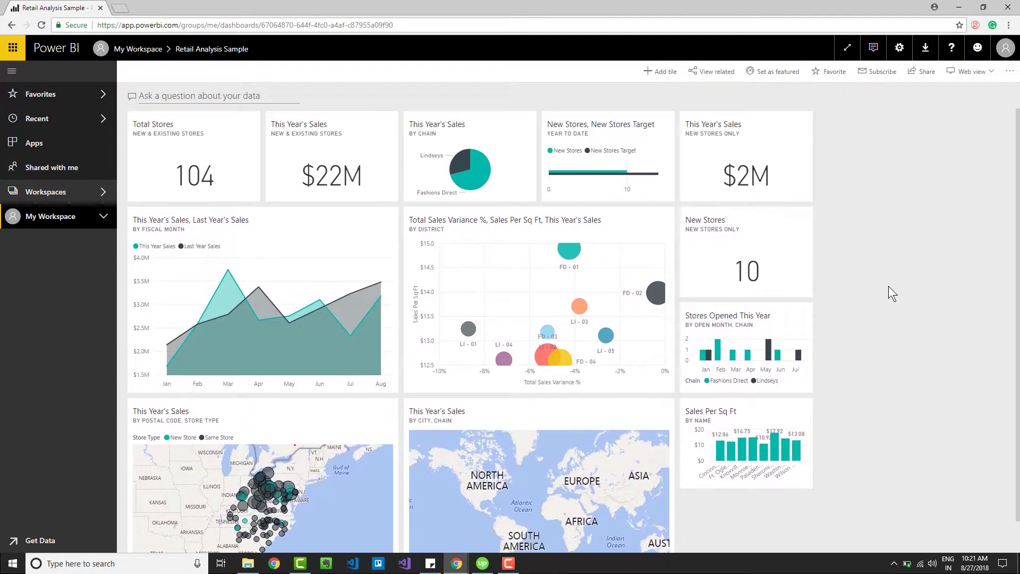
pyautogui.click(72, 217)
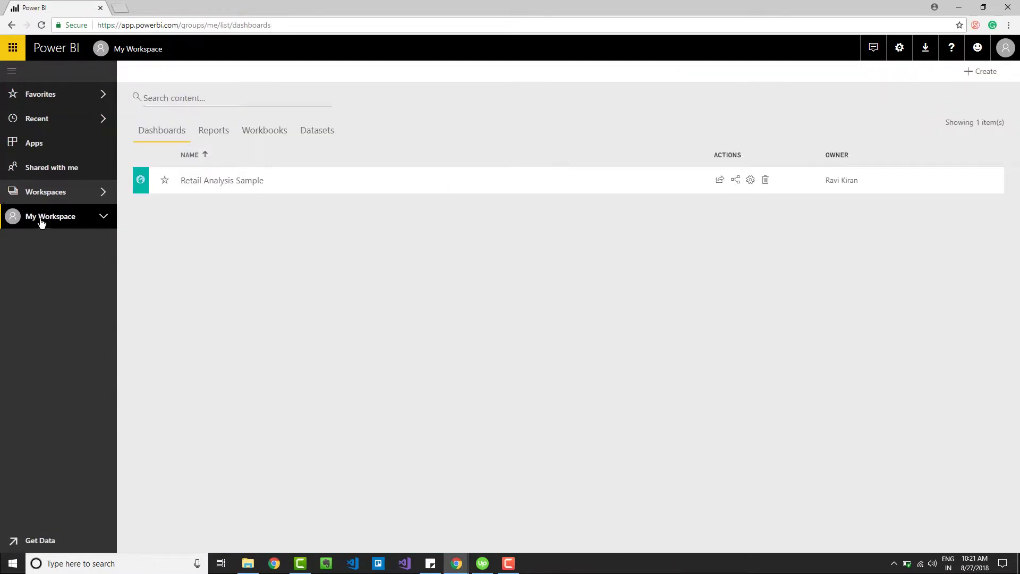
# Open the Retail Analysis Sample report and look through its District Monthly Sales, New Stores and District Sales Report pages
pyautogui.click(213, 134)
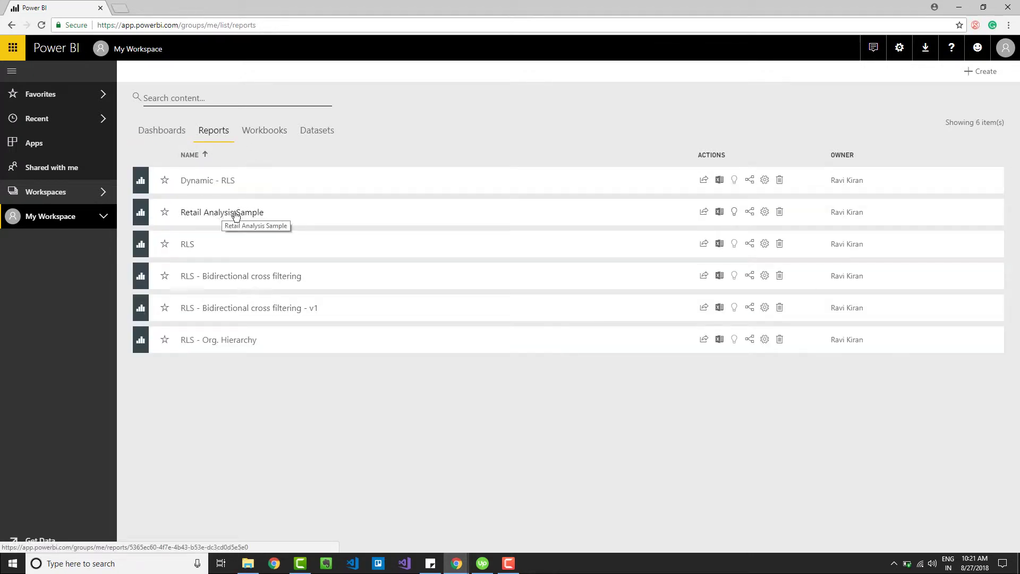
pyautogui.click(187, 212)
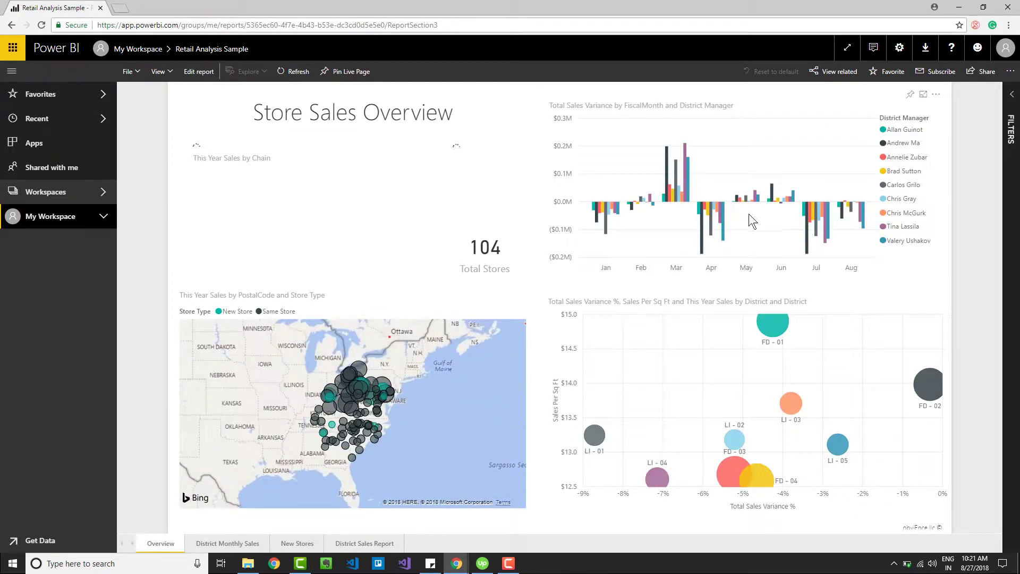
pyautogui.click(228, 543)
pyautogui.click(294, 544)
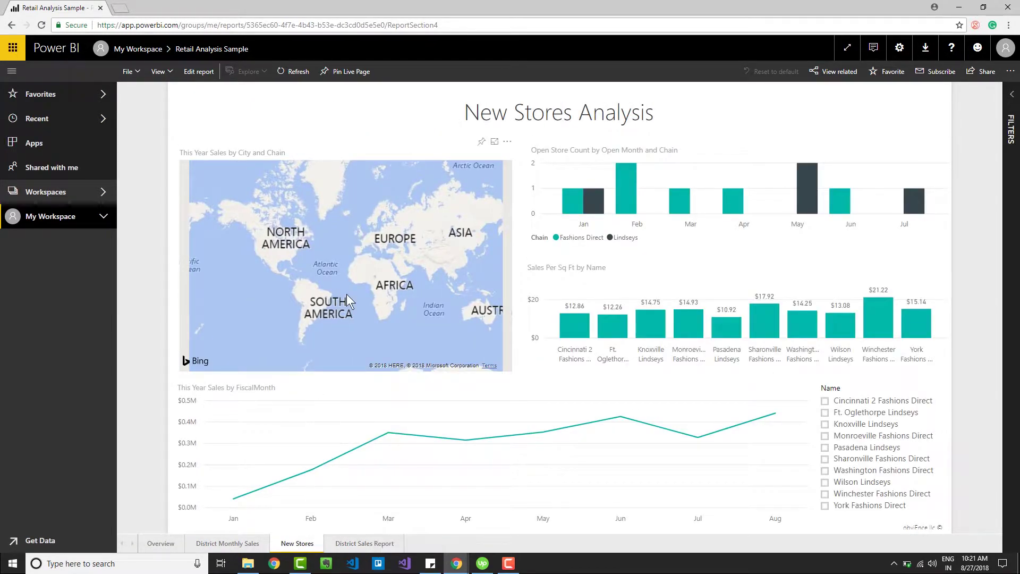
pyautogui.click(365, 543)
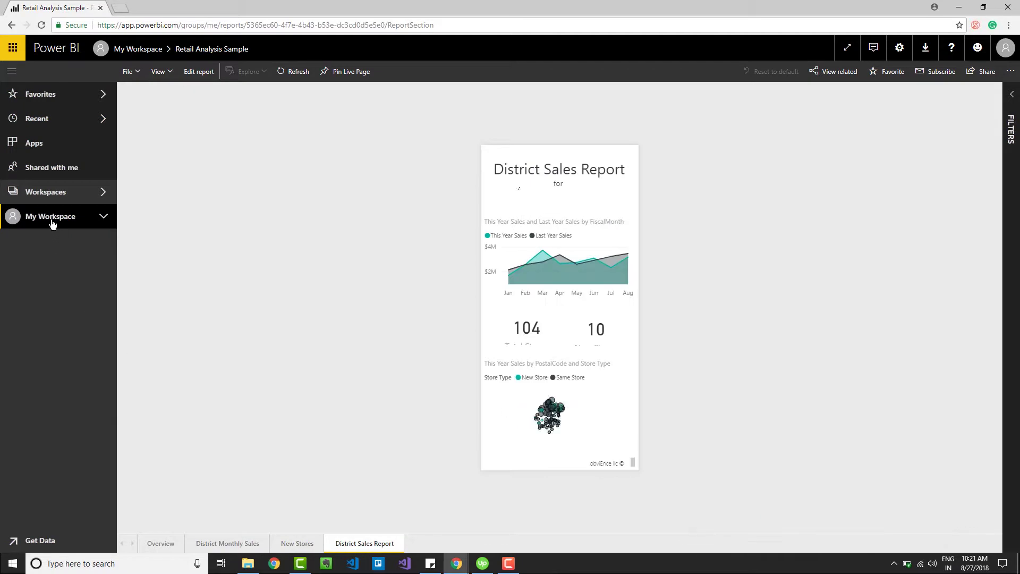
# Find the Retail Analysis Sample among the datasets in My Workspace
pyautogui.click(50, 218)
pyautogui.click(313, 132)
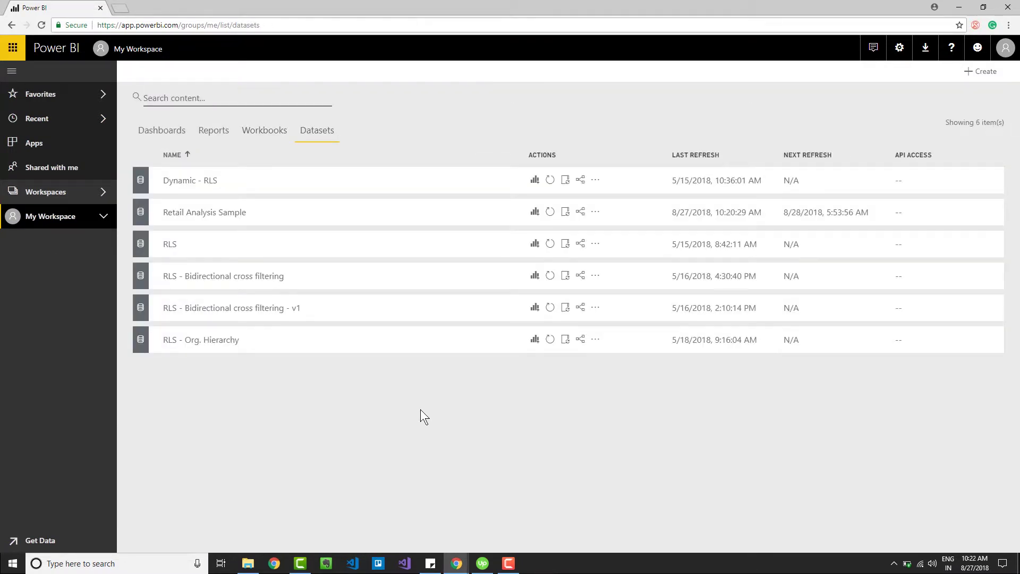
pyautogui.moveTo(164, 212); pyautogui.dragTo(254, 212)
pyautogui.click(353, 217)
# Open the Retail Analysis Sample report for editing and add a new blank page
pyautogui.click(215, 131)
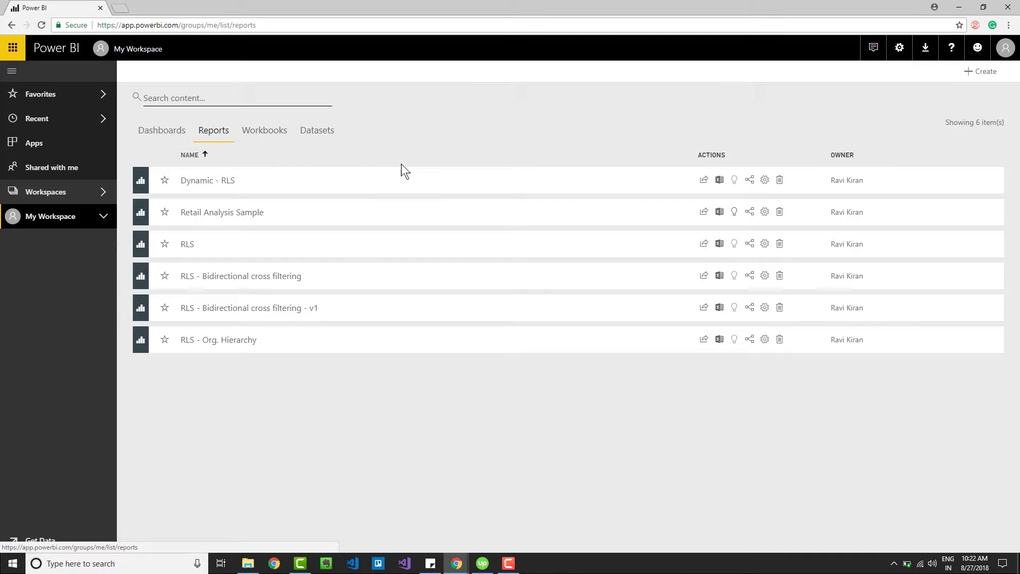
pyautogui.click(225, 215)
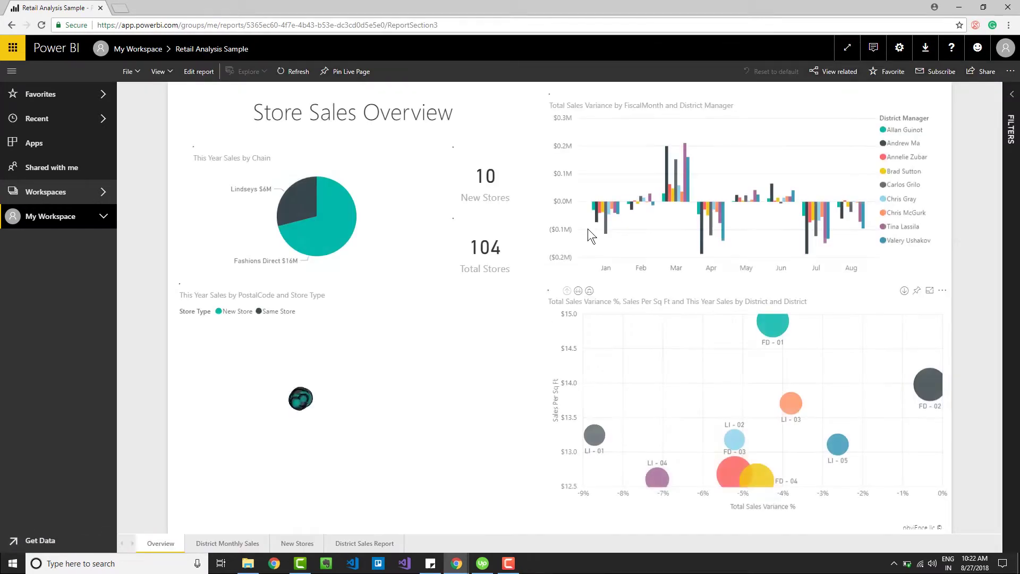
pyautogui.click(200, 71)
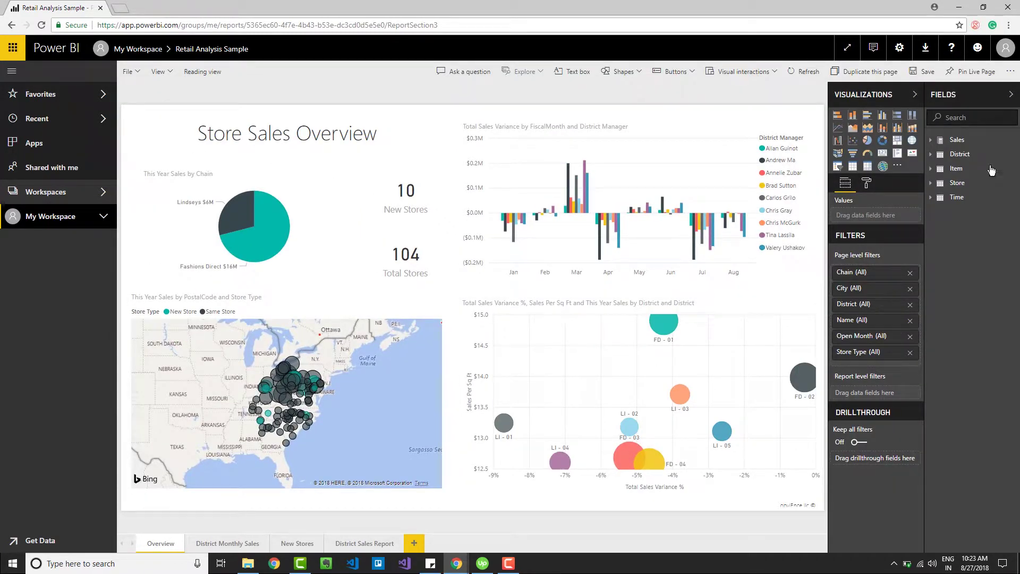
pyautogui.click(414, 543)
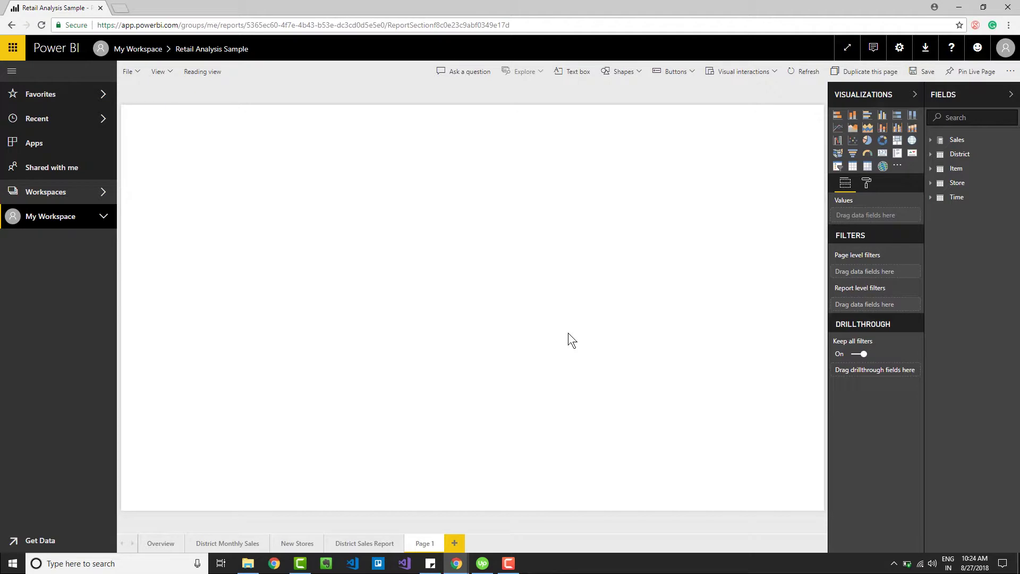
# Enable the use of ArcGIS Maps for Power BI in the general settings and apply the change
pyautogui.click(898, 49)
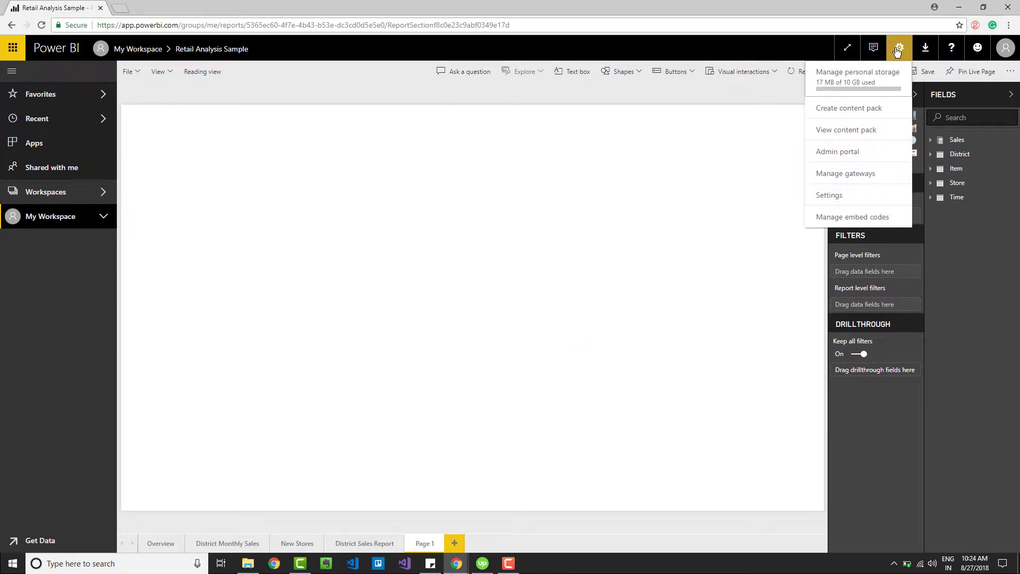
pyautogui.click(832, 195)
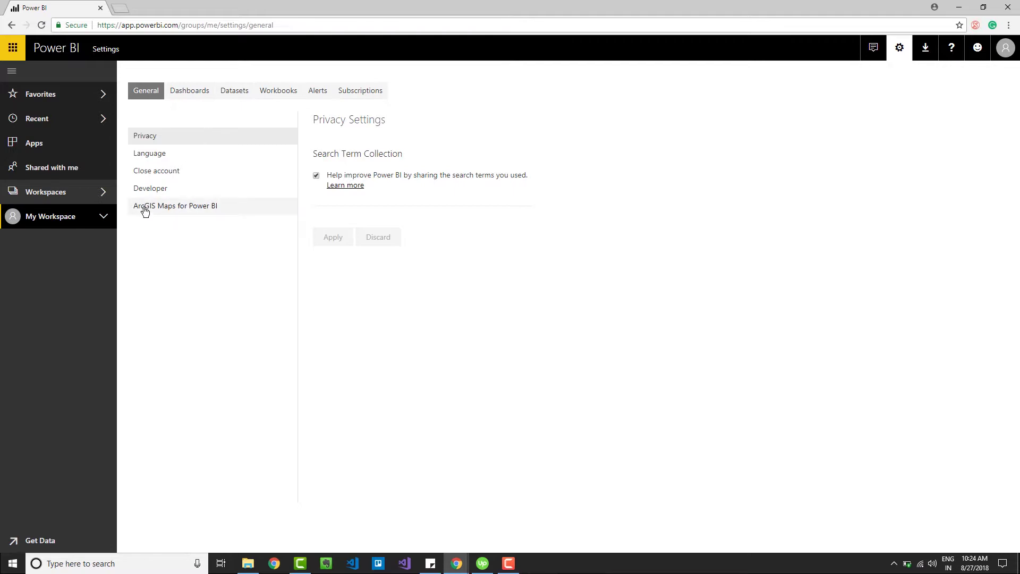
pyautogui.click(191, 209)
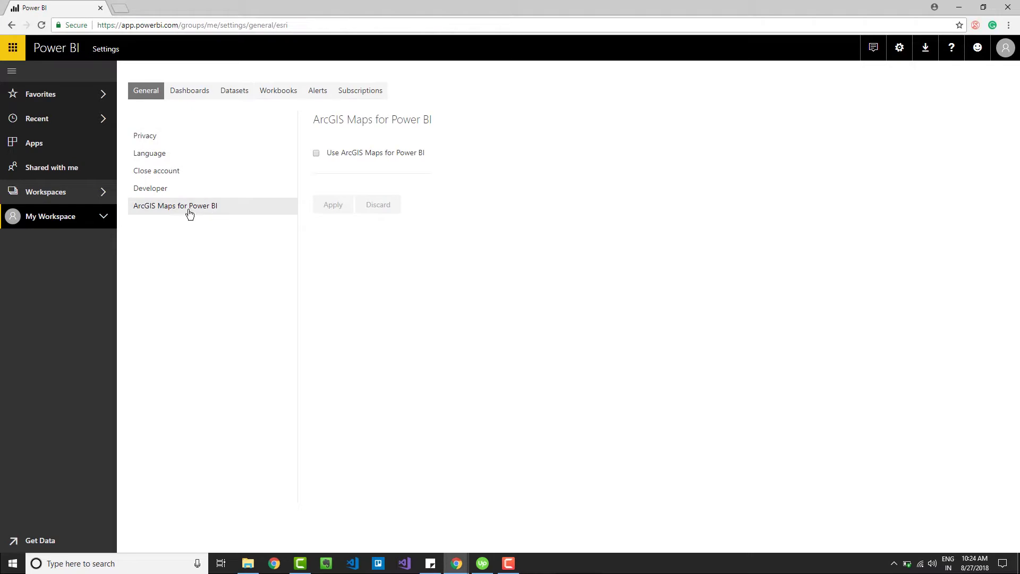
pyautogui.click(317, 155)
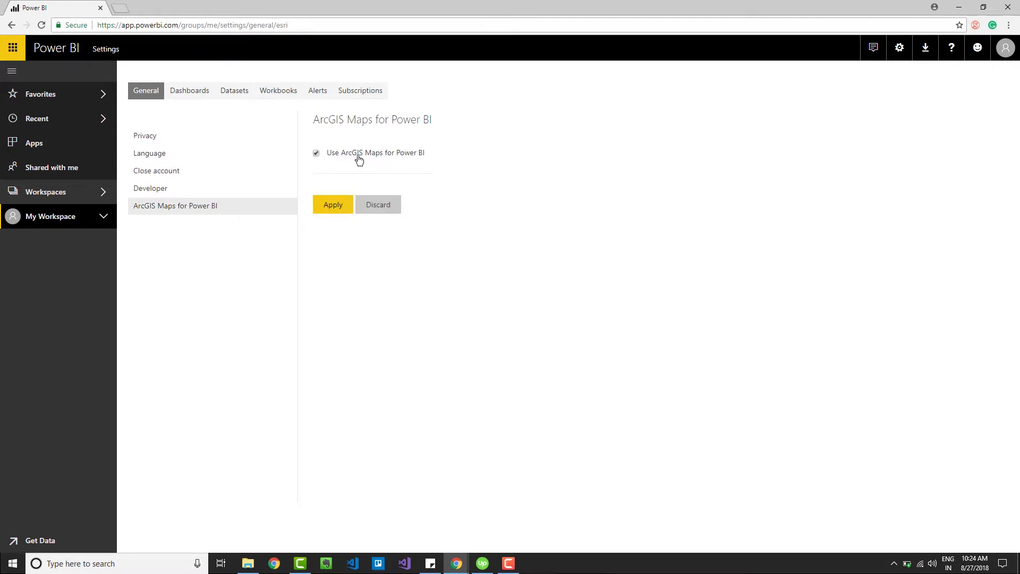
pyautogui.click(342, 205)
pyautogui.click(331, 207)
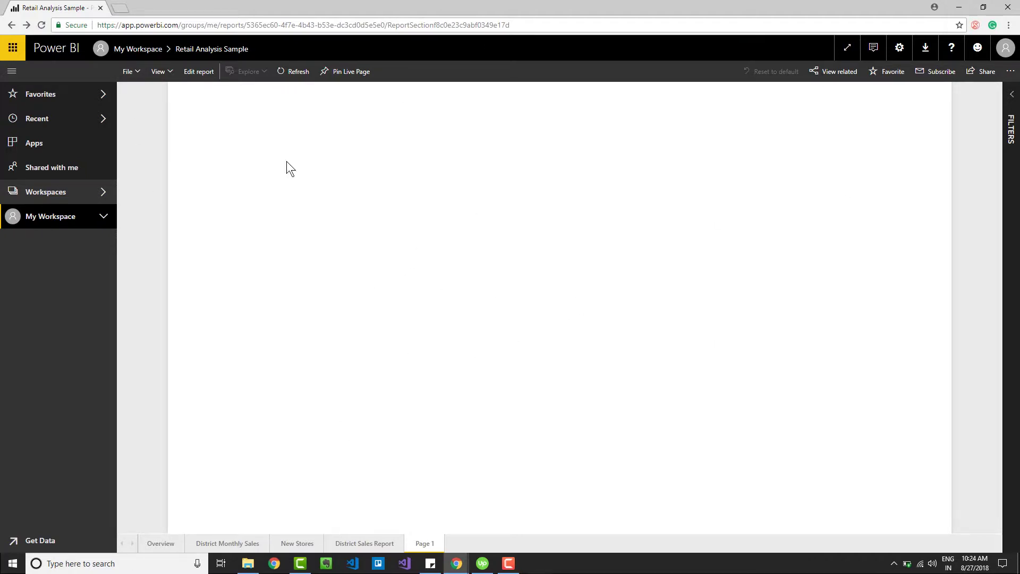
# Reopen the report for editing and add an ArcGIS map visual in the upper-left corner of Page 1
pyautogui.click(198, 74)
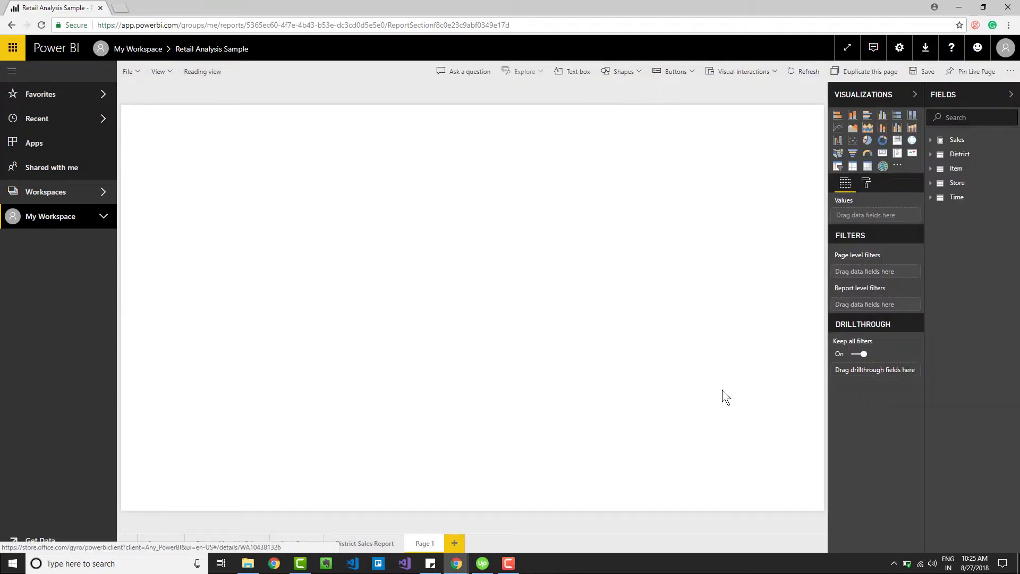
pyautogui.click(898, 168)
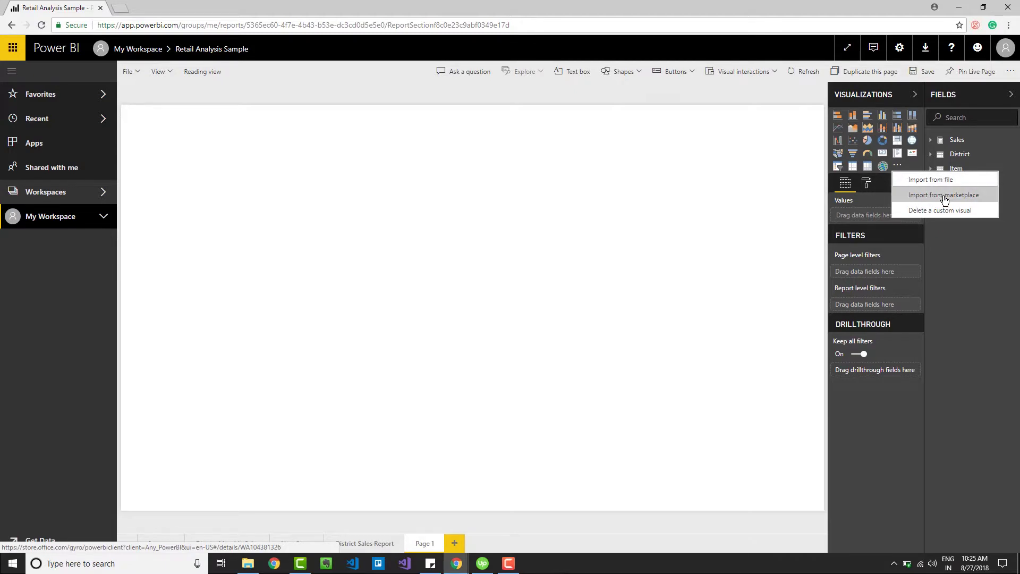
pyautogui.click(779, 212)
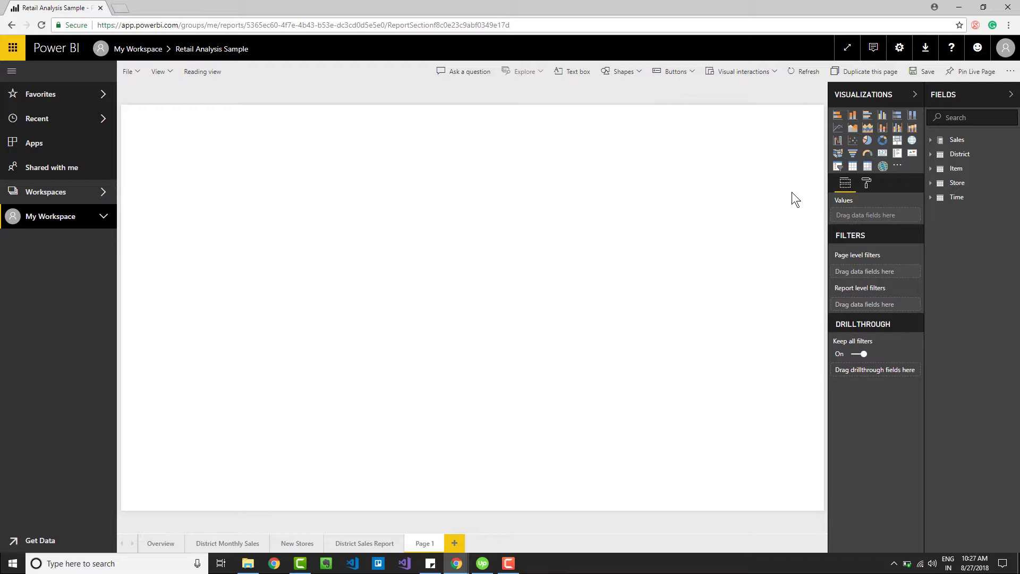
pyautogui.click(883, 166)
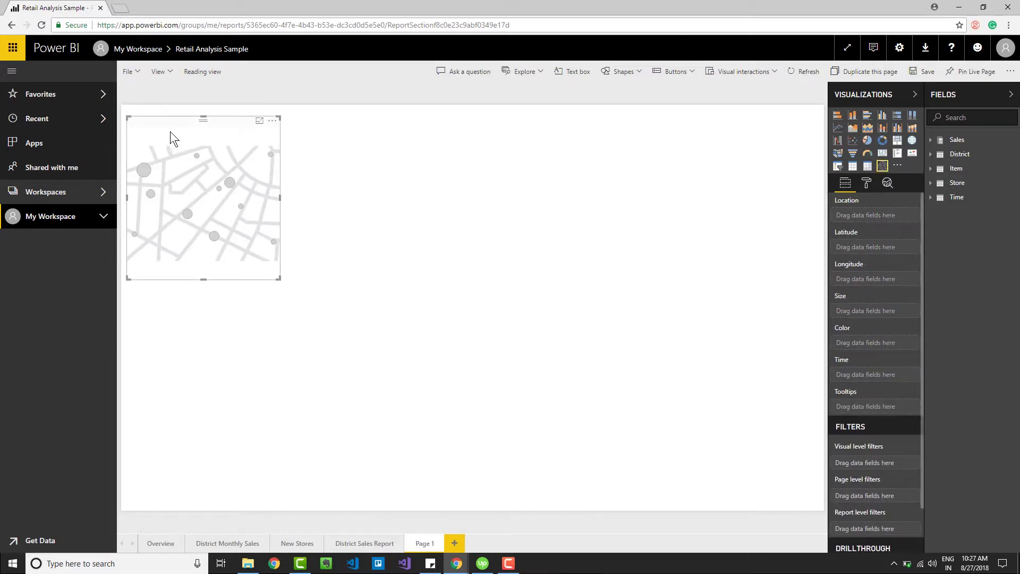
pyautogui.moveTo(187, 120)
pyautogui.mouseDown()
pyautogui.moveTo(275, 145)
pyautogui.moveTo(183, 123)
pyautogui.moveTo(182, 110)
pyautogui.mouseUp()
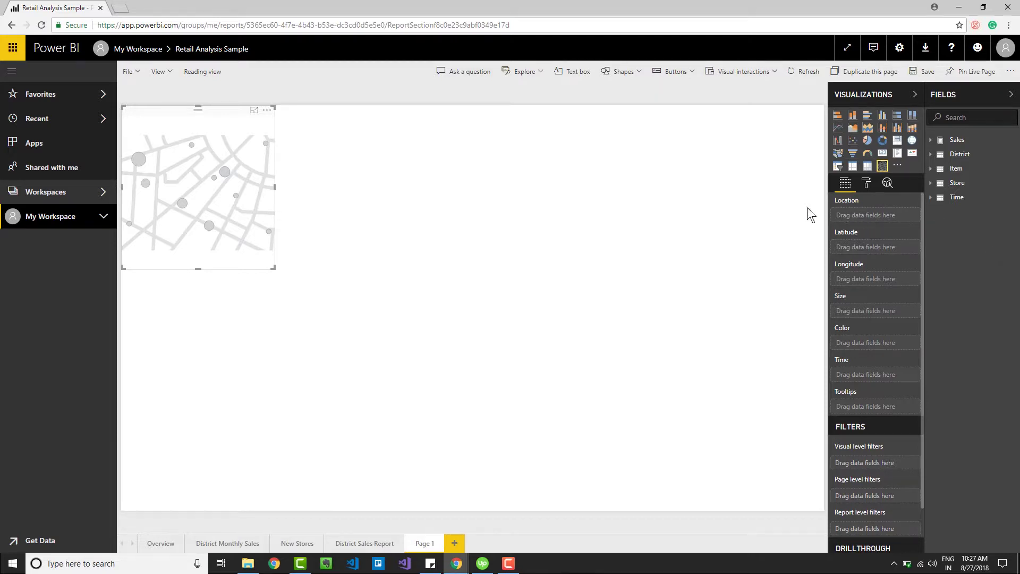
# Assign the Store table's City field to the map's Location and enlarge the map across most of the page
pyautogui.click(931, 183)
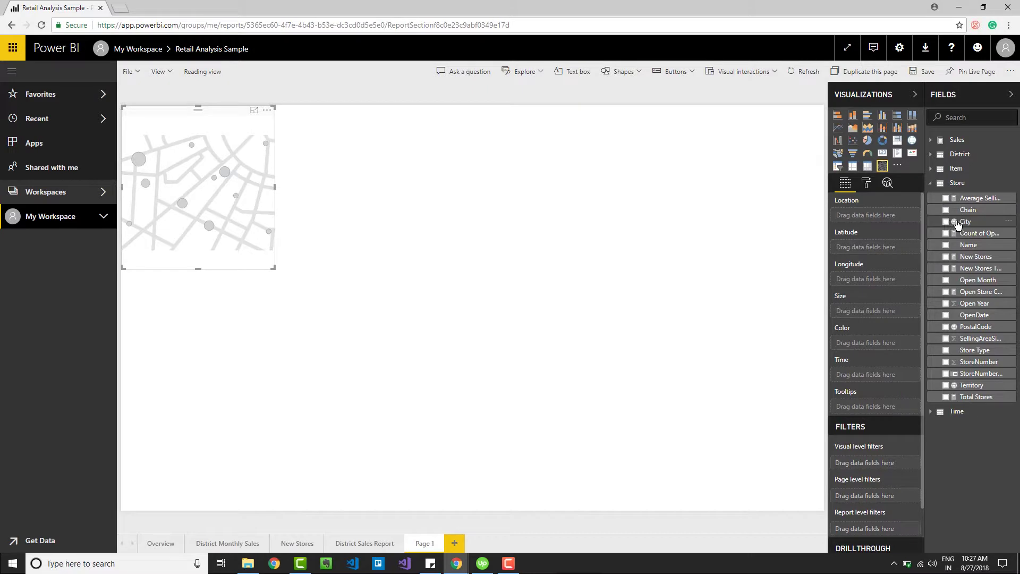
pyautogui.moveTo(958, 224); pyautogui.dragTo(865, 216)
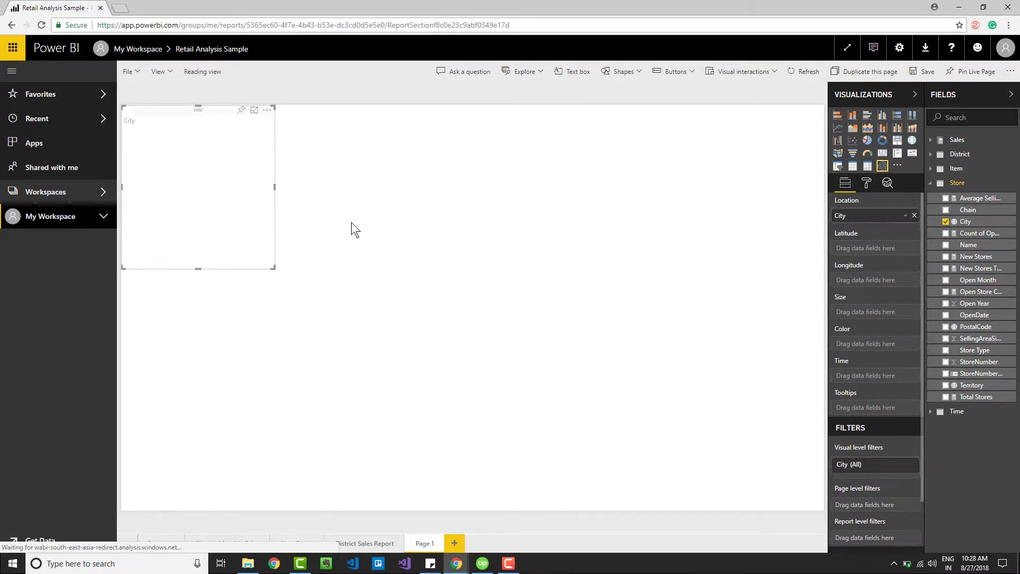
pyautogui.moveTo(275, 267); pyautogui.dragTo(795, 438)
pyautogui.click(769, 472)
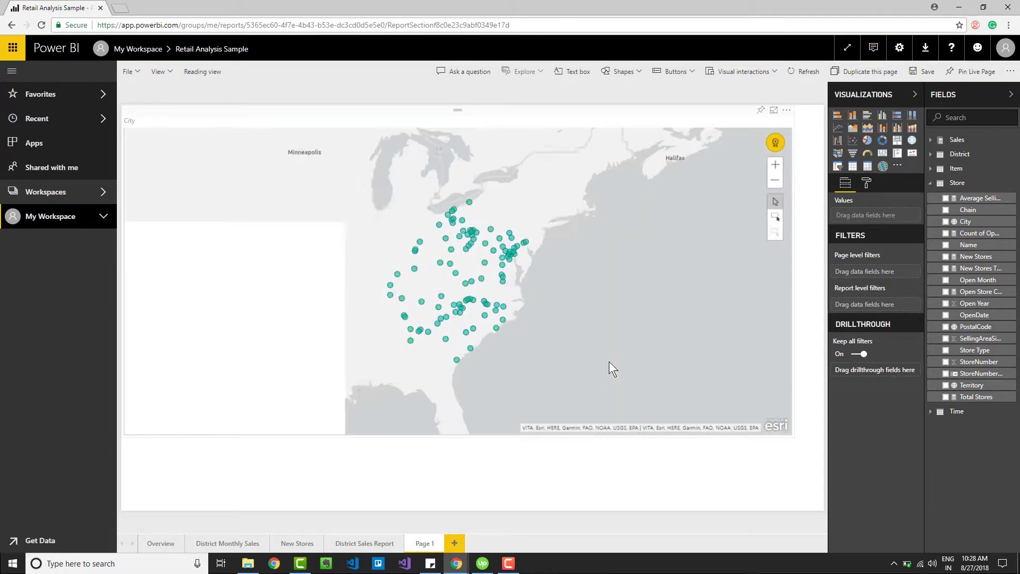
# Reduce the height of the ArcGIS map to free space beneath it on the page
pyautogui.scroll(-2, 576, 315)
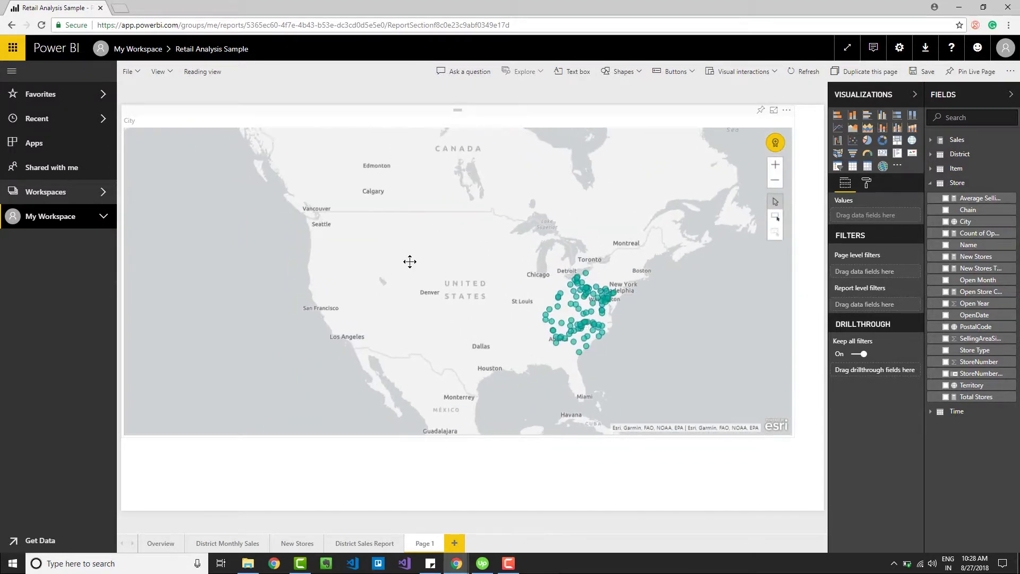
pyautogui.click(409, 262)
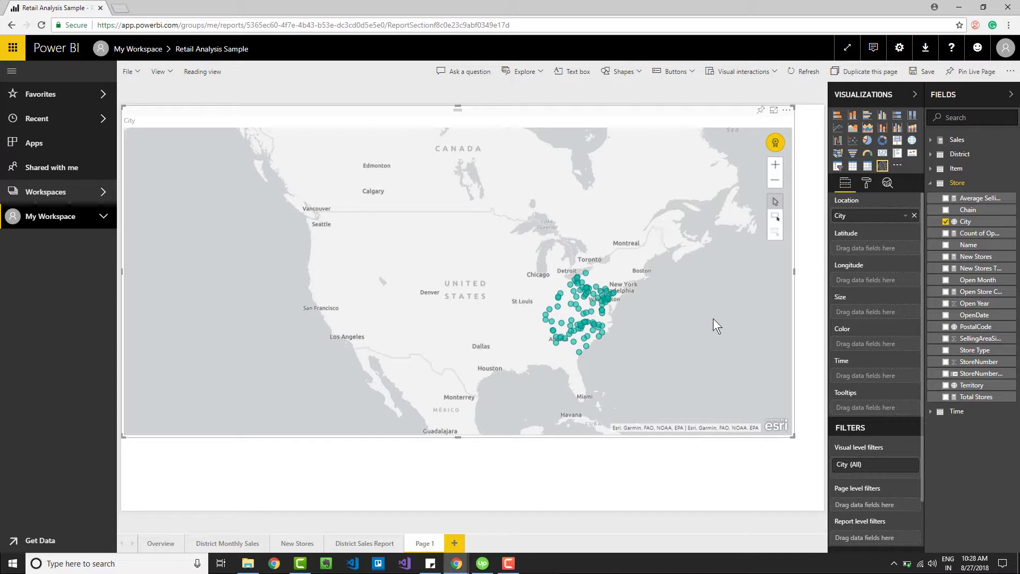
pyautogui.scroll(2, 587, 335)
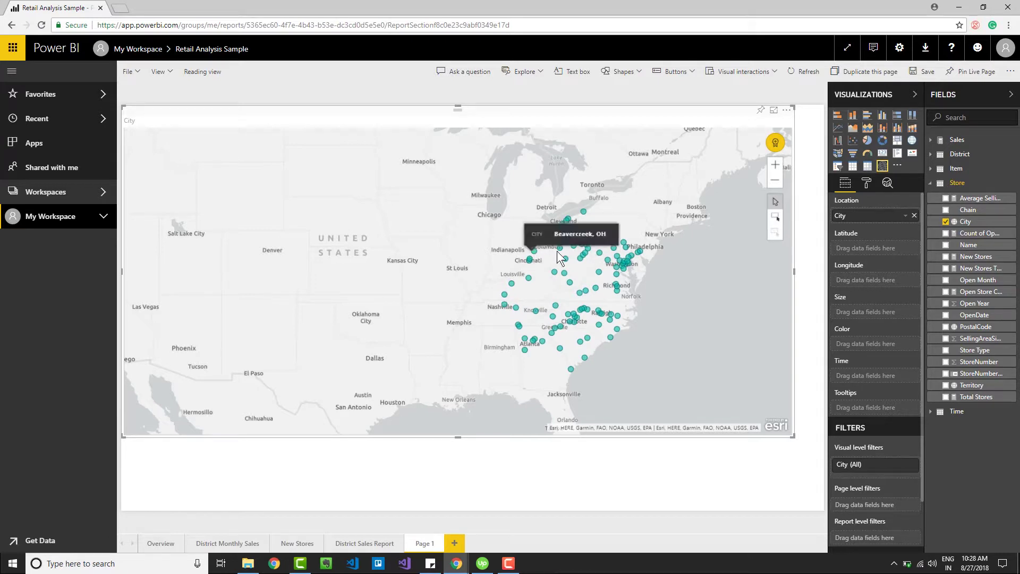
pyautogui.moveTo(458, 437); pyautogui.dragTo(477, 359)
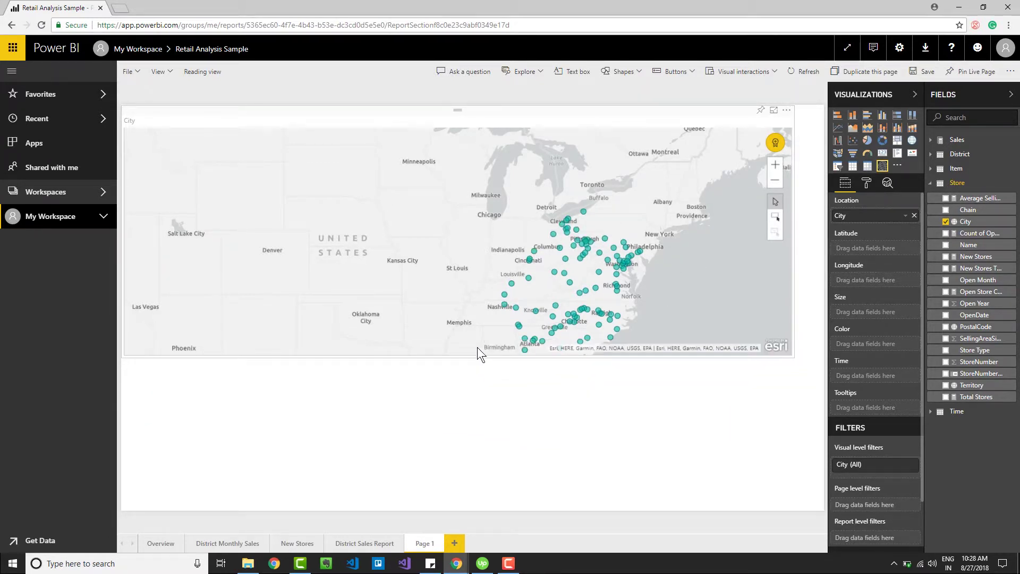
pyautogui.click(571, 398)
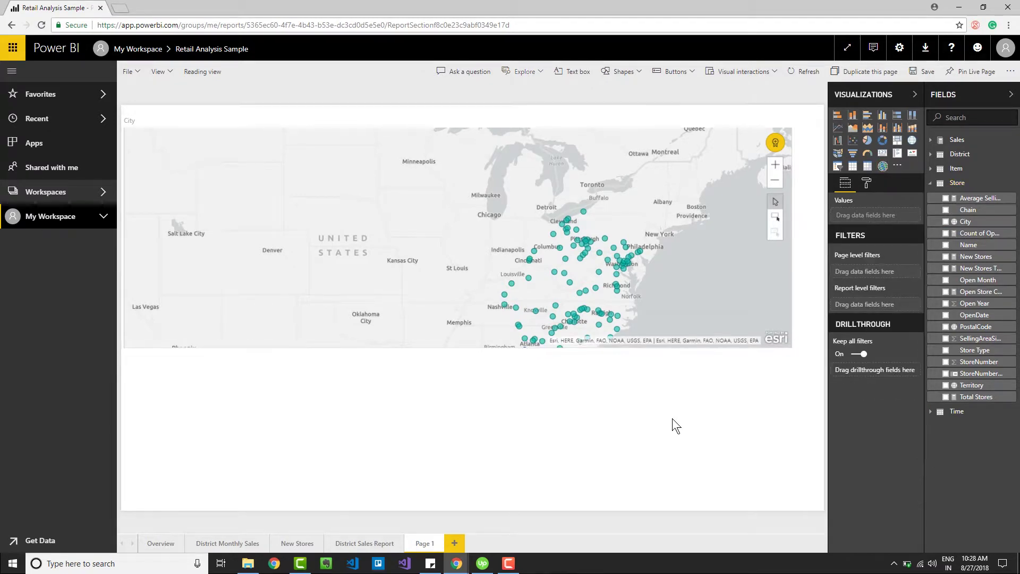
# Add a table visual beneath the map listing the Store table's City field, and look through its rows
pyautogui.click(857, 167)
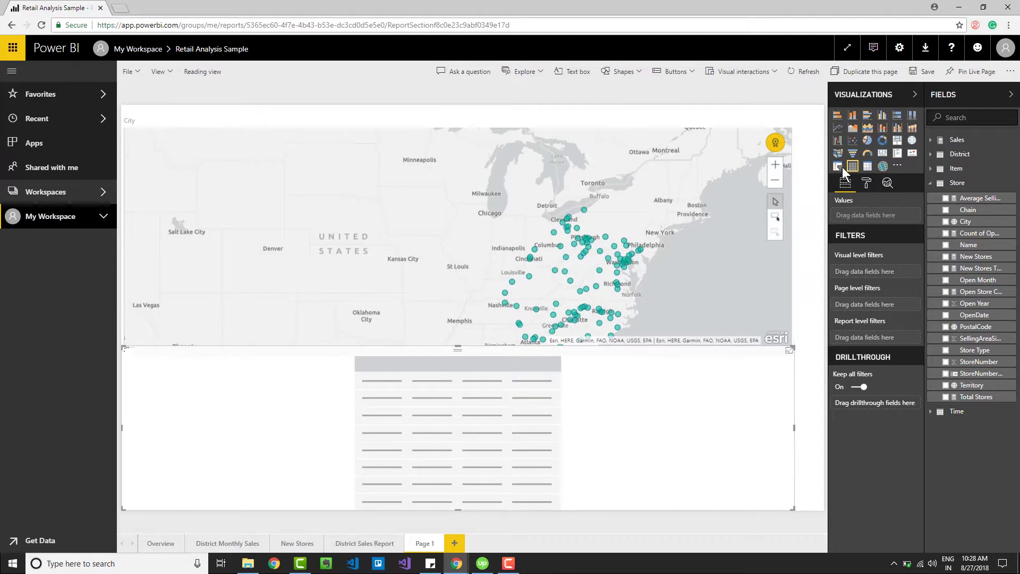
pyautogui.click(951, 225)
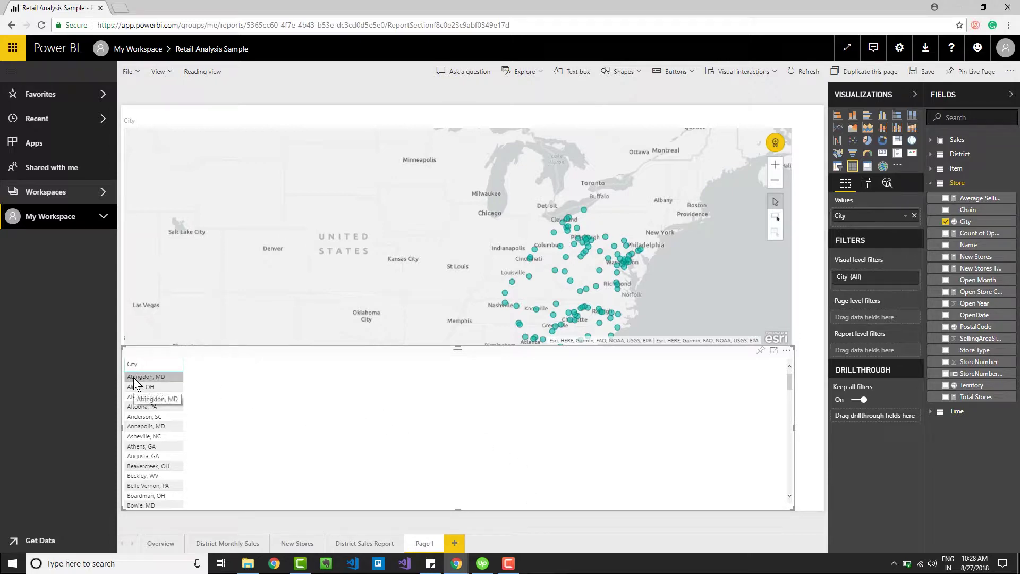
pyautogui.scroll(-10, 139, 393)
pyautogui.scroll(10, 146, 483)
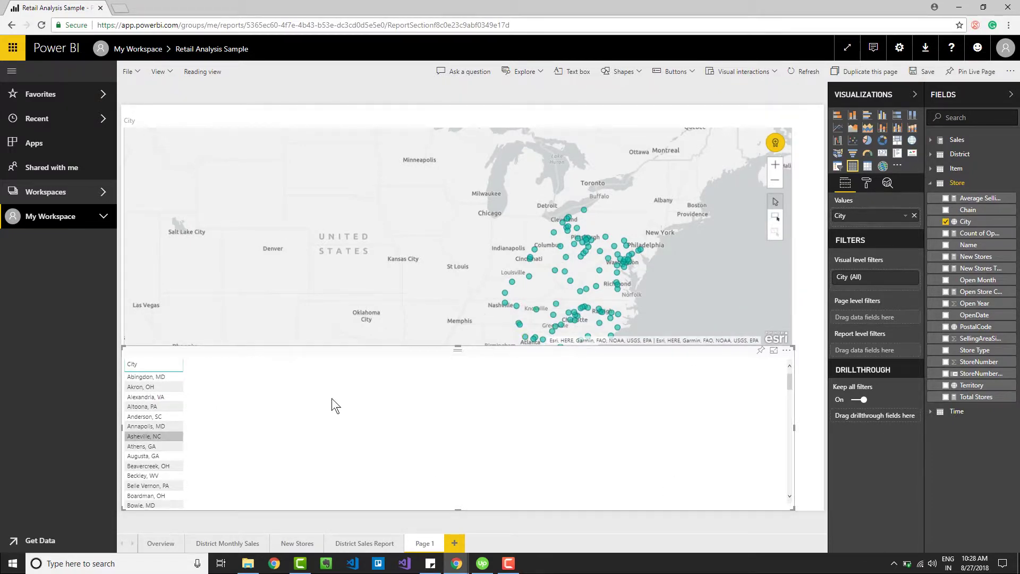
# Filter the table by selecting the Elizabethtown, KY point on the map, and clear that selection
pyautogui.moveTo(511, 282)
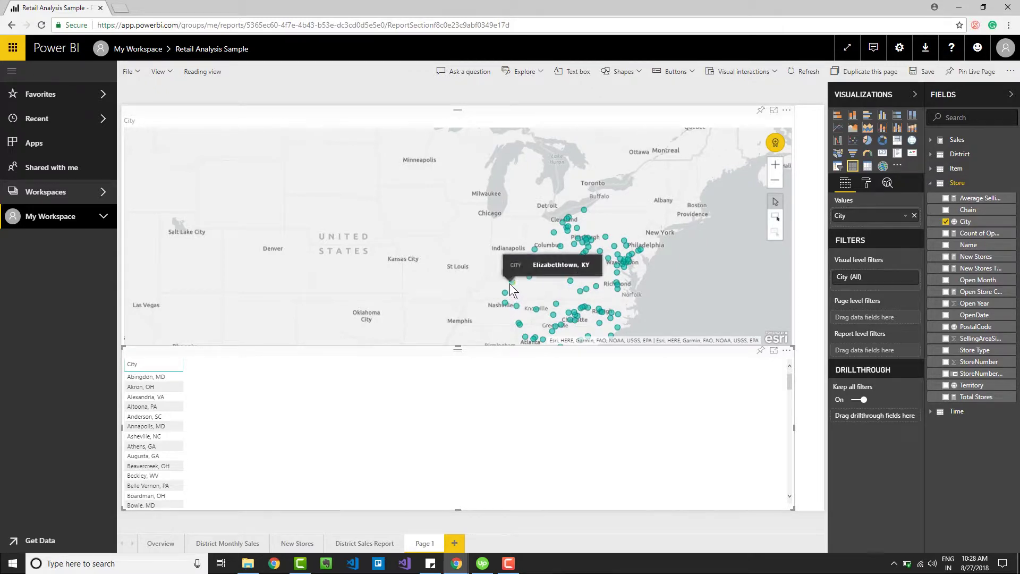
pyautogui.click(510, 282)
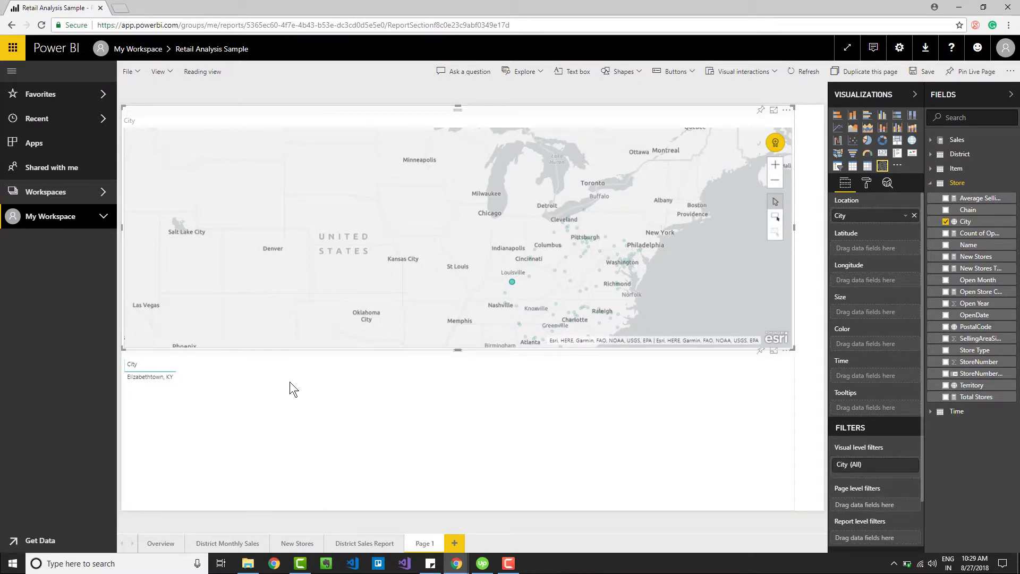
pyautogui.click(511, 282)
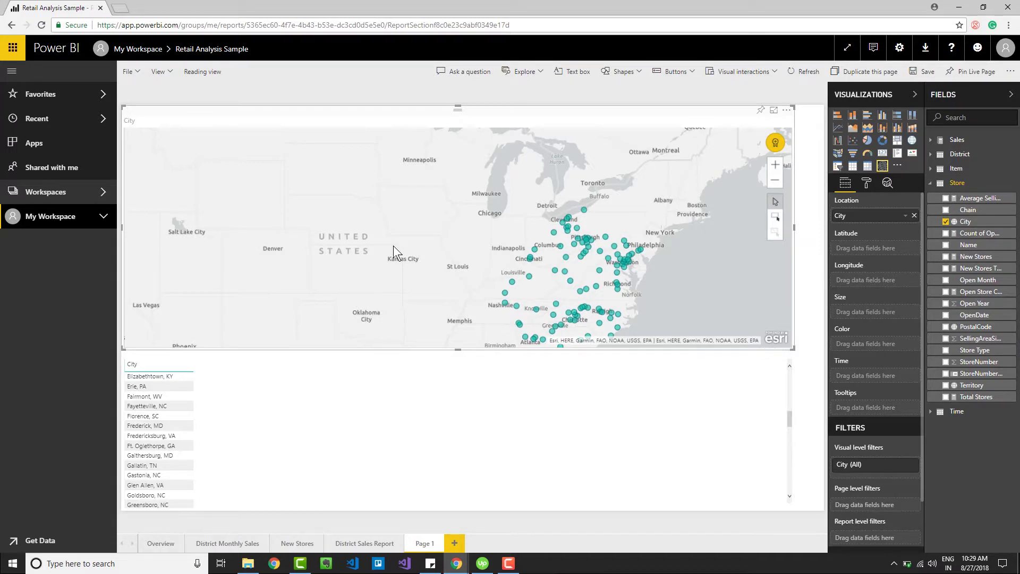
pyautogui.scroll(-2, 394, 245)
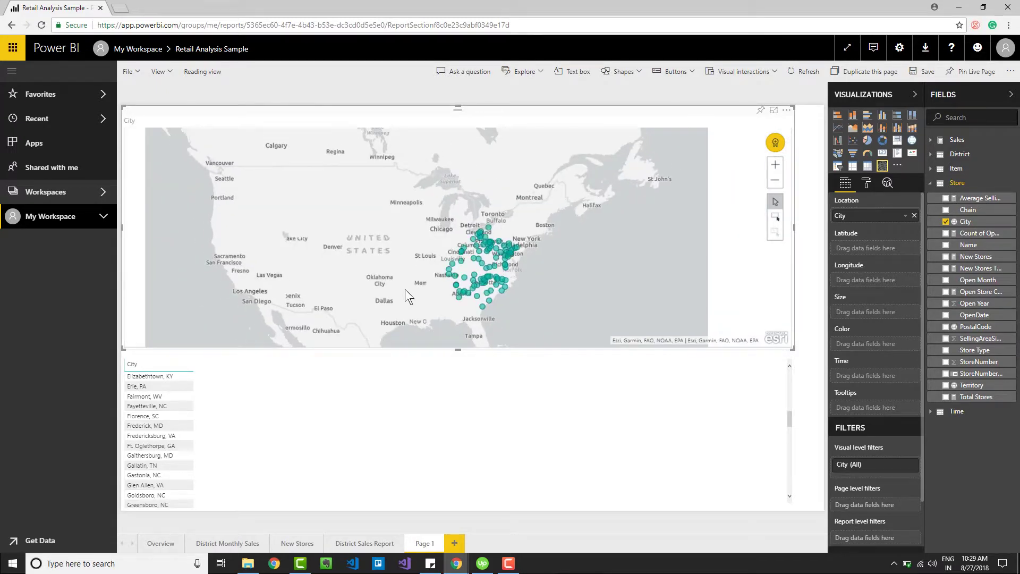
# Remove the City table visual from Page 1
pyautogui.click(238, 362)
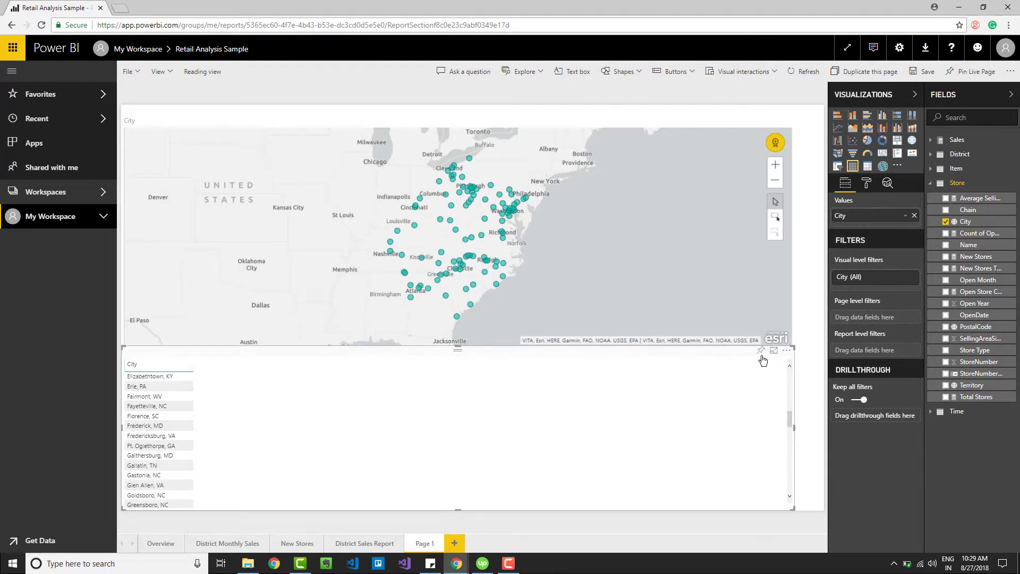
pyautogui.click(787, 350)
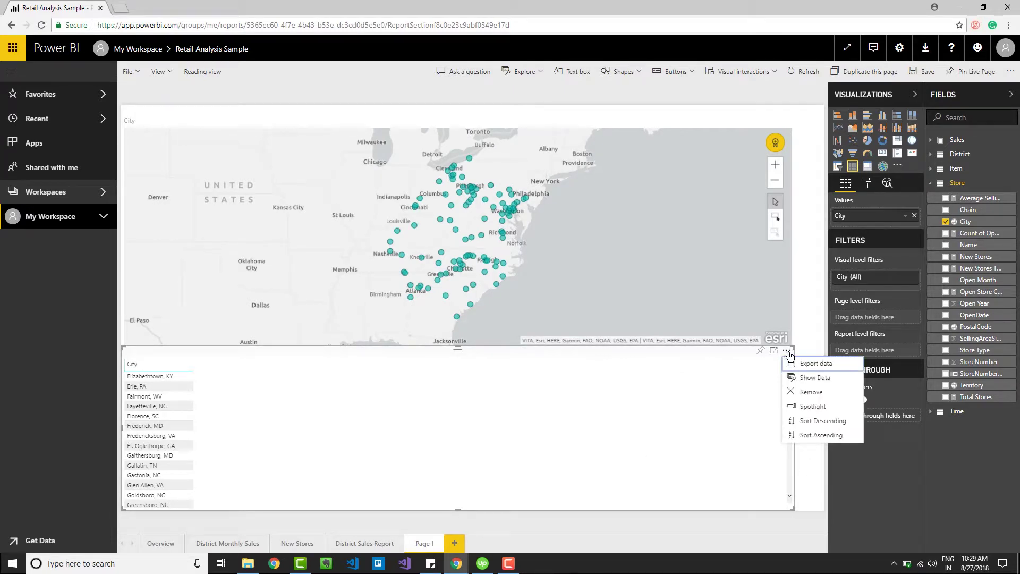
pyautogui.click(813, 392)
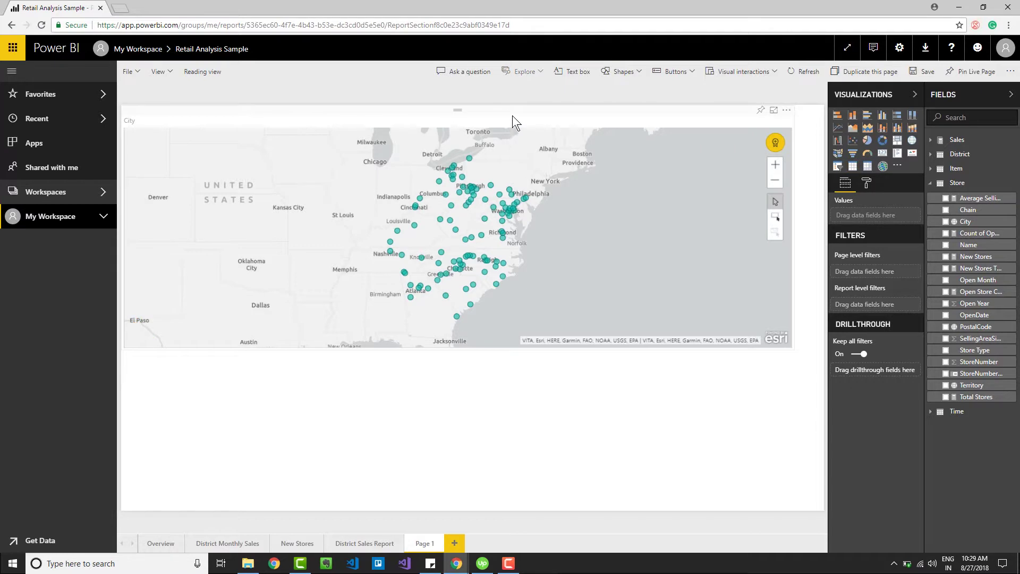
# Stretch the ArcGIS map's height down to nearly the bottom edge of the report page
pyautogui.click(469, 346)
pyautogui.moveTo(457, 348); pyautogui.dragTo(466, 503)
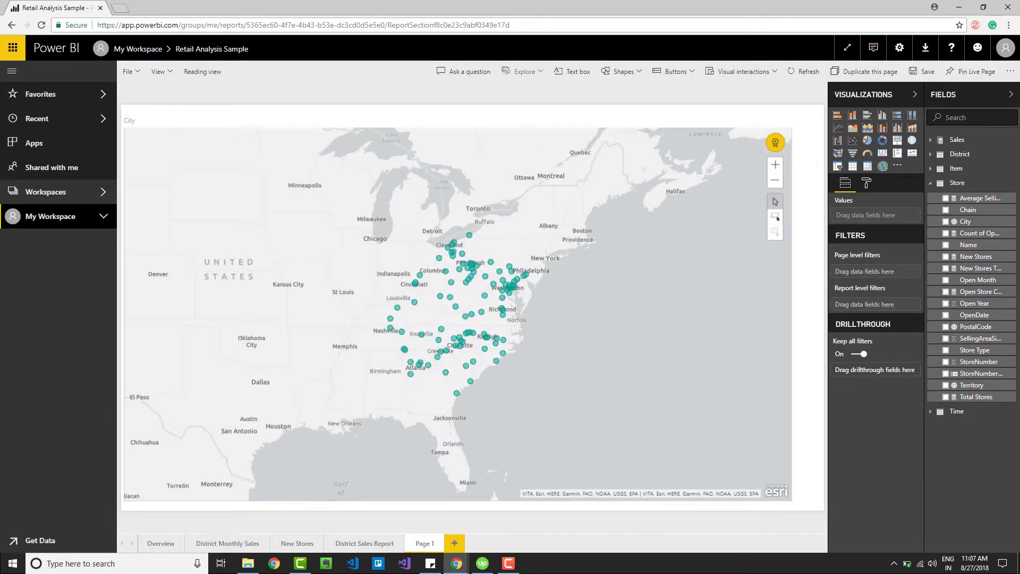
# Assign the Sales table's Last Year Sales measure to the ArcGIS map's Size
pyautogui.click(697, 124)
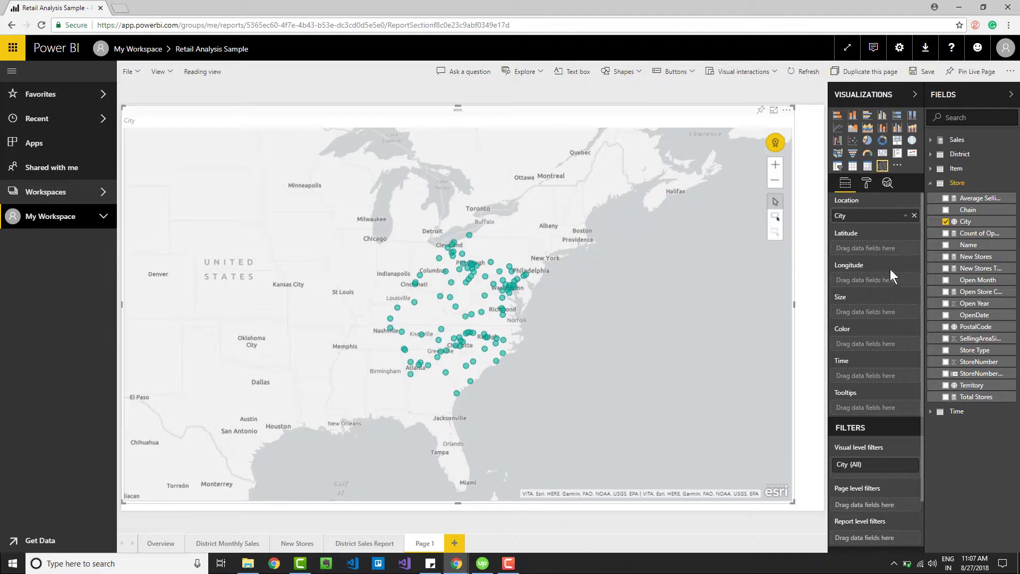
pyautogui.click(931, 140)
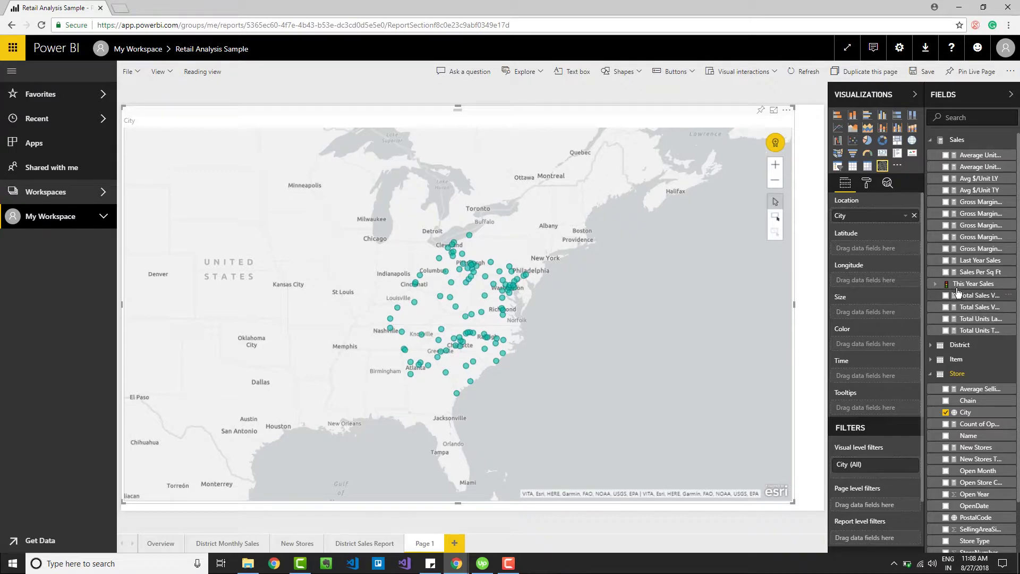
pyautogui.moveTo(962, 263); pyautogui.dragTo(866, 314)
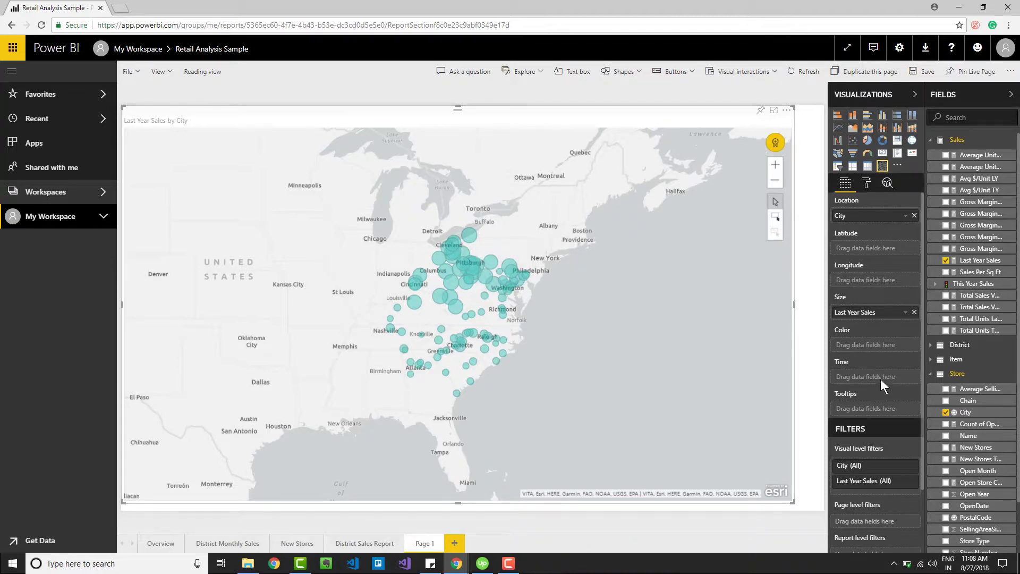
pyautogui.scroll(-1, 865, 406)
pyautogui.scroll(2, 866, 408)
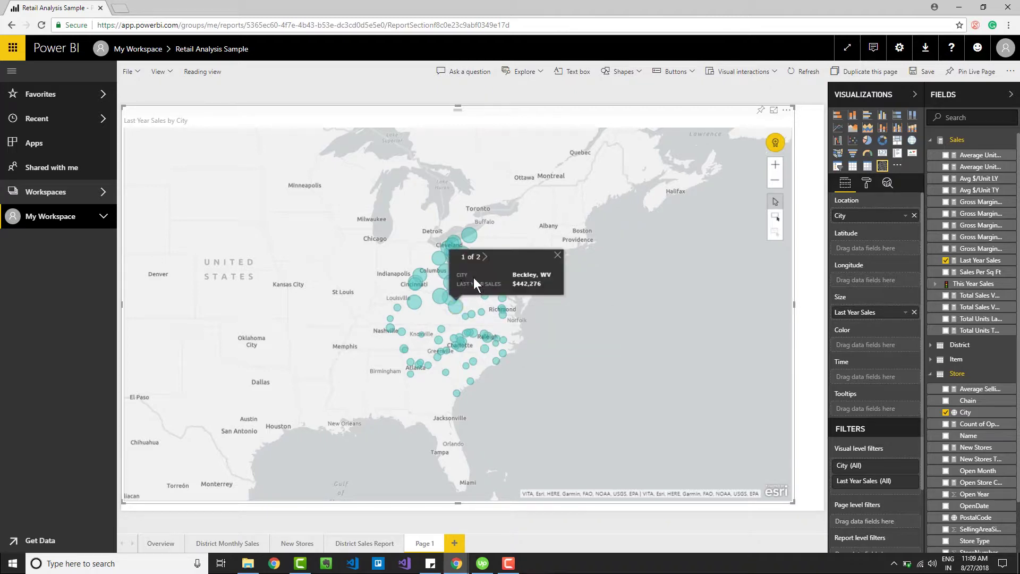
# Add the Store table's Name field to the map's Tooltips and check the tooltip on a city point
pyautogui.moveTo(453, 306)
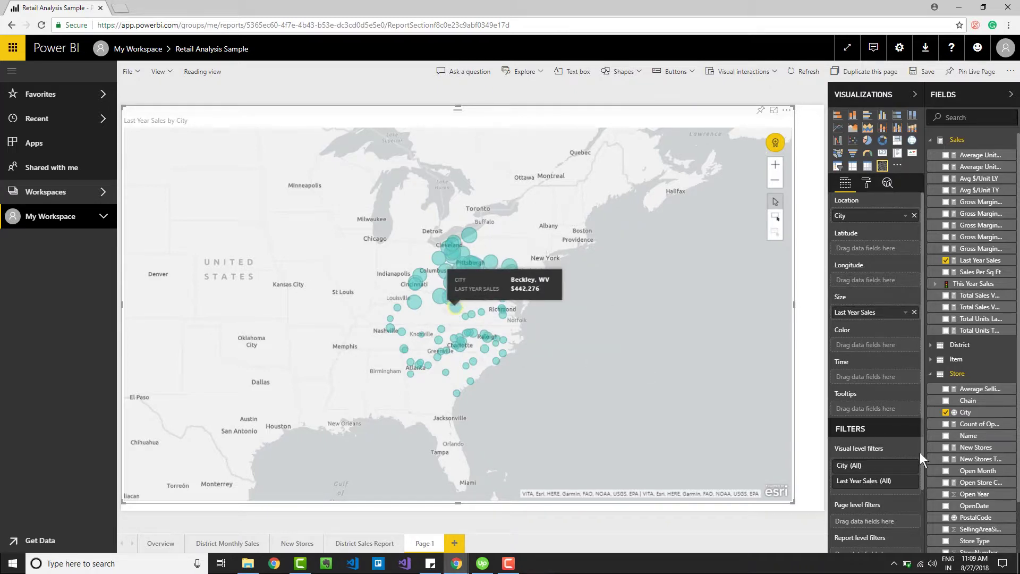
pyautogui.click(981, 438)
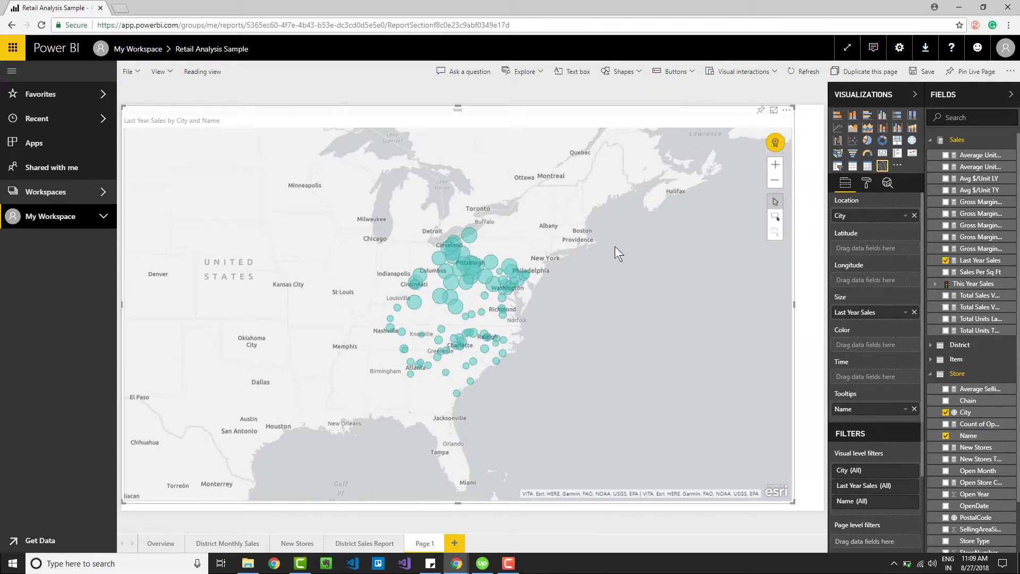
pyautogui.moveTo(487, 263)
# Open the ArcGIS map in its own edit mode and display the available basemaps
pyautogui.click(787, 110)
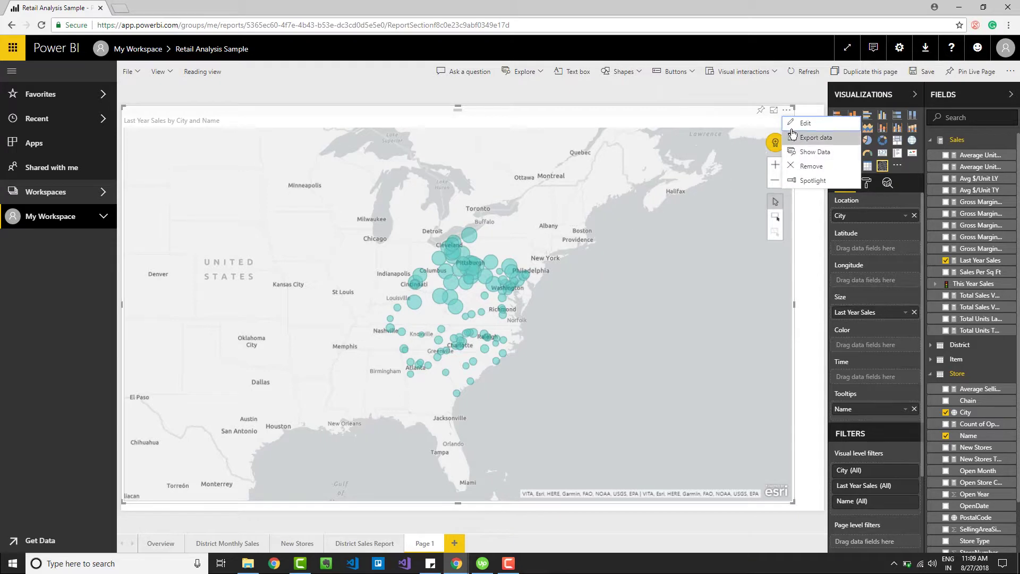
pyautogui.click(792, 128)
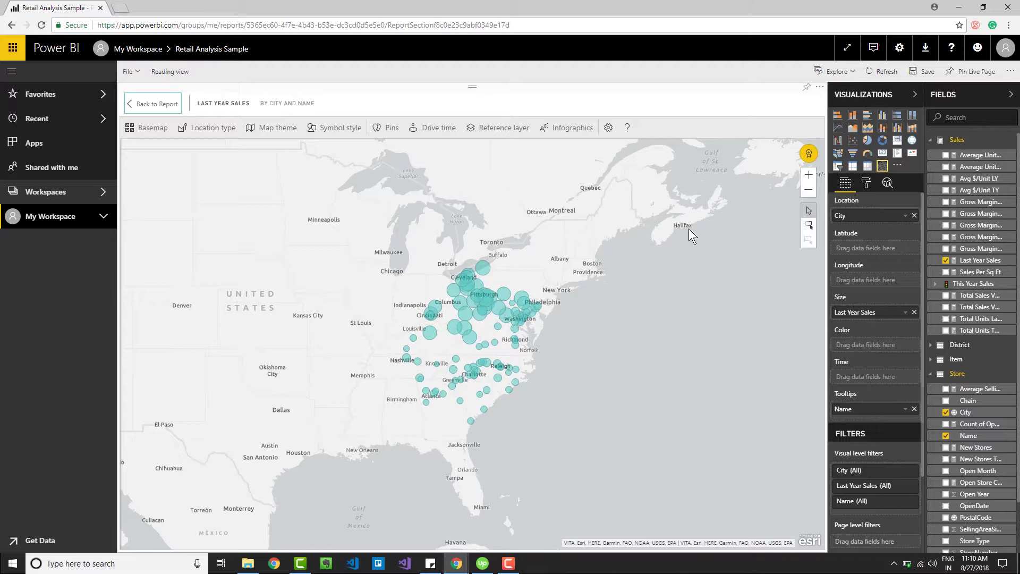
pyautogui.click(149, 128)
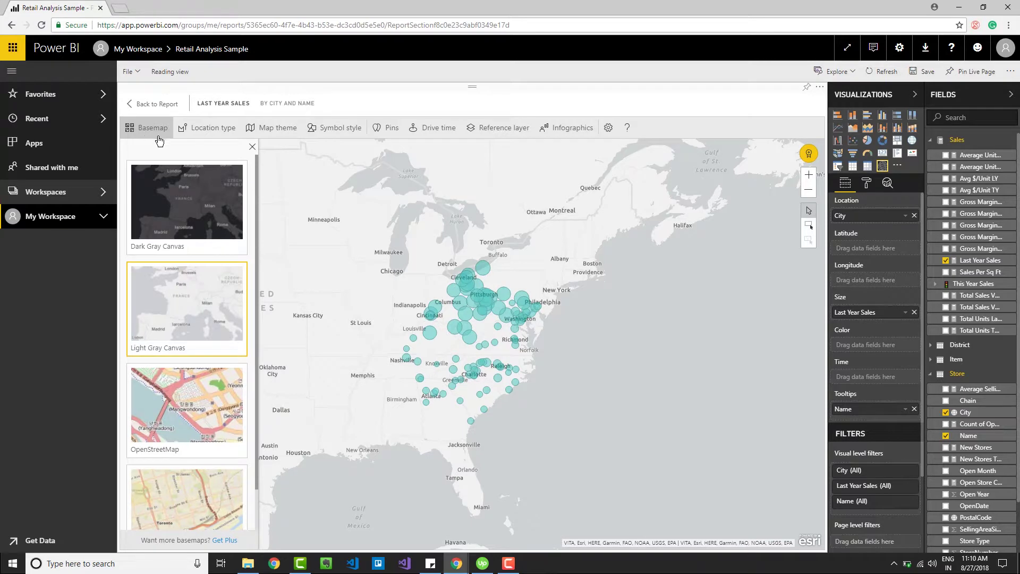
# Try the Dark Gray Canvas basemap and inspect it at world scale, and return to Light Gray Canvas
pyautogui.click(166, 203)
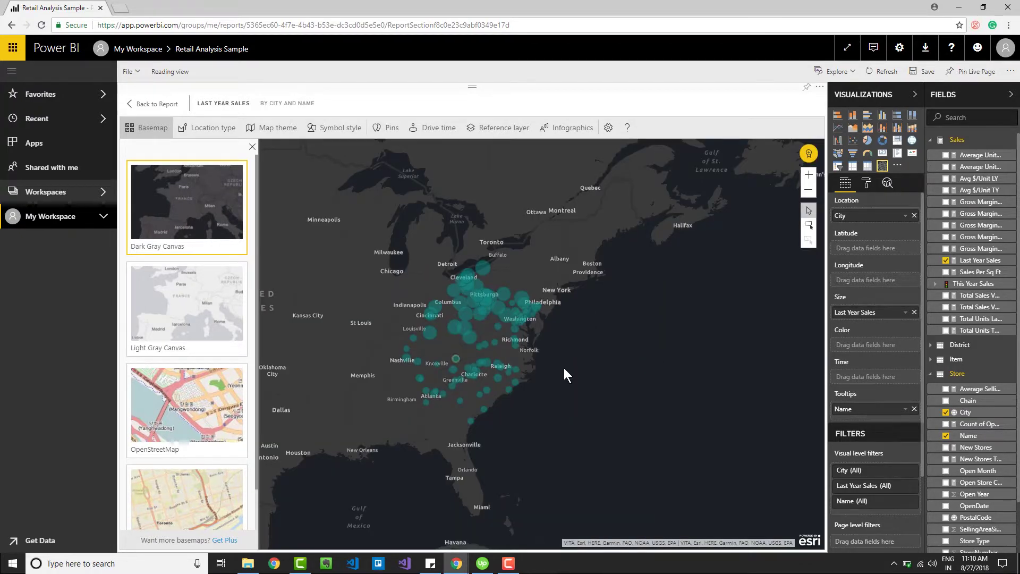
pyautogui.scroll(-5, 563, 367)
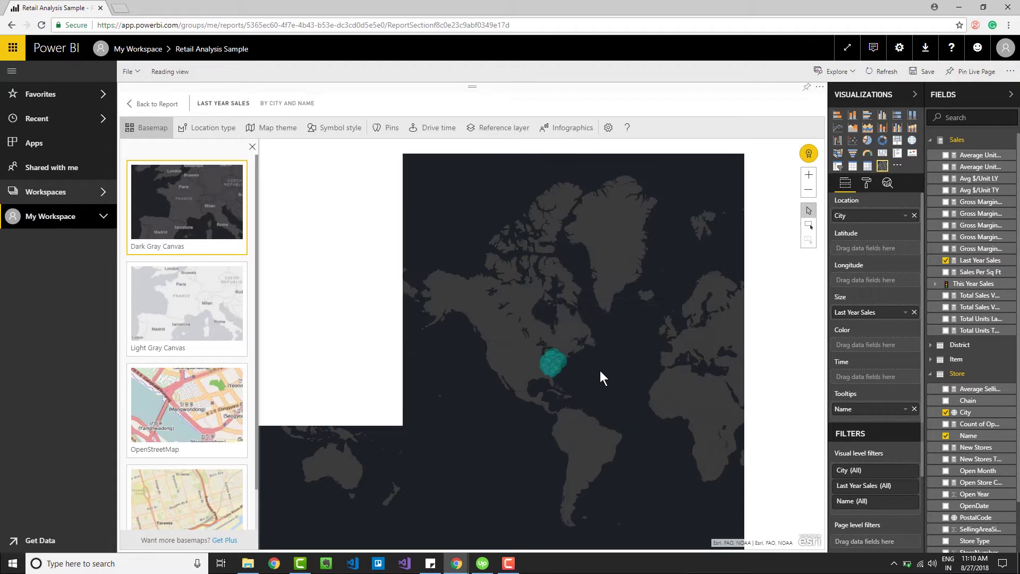
pyautogui.click(185, 316)
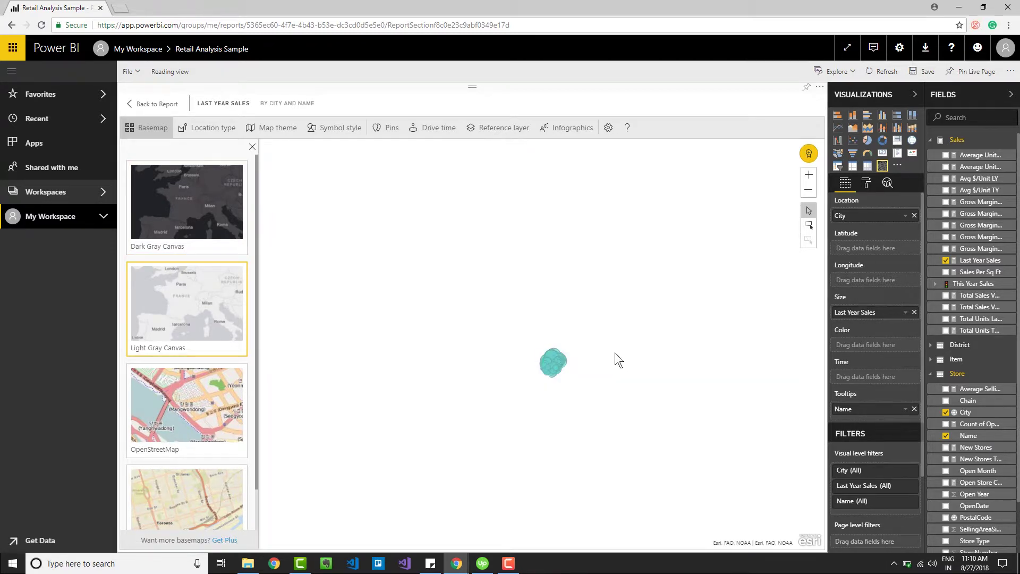
# Switch the basemap to OpenStreetMap and inspect its detail from world scale to local roads
pyautogui.scroll(-1, 161, 412)
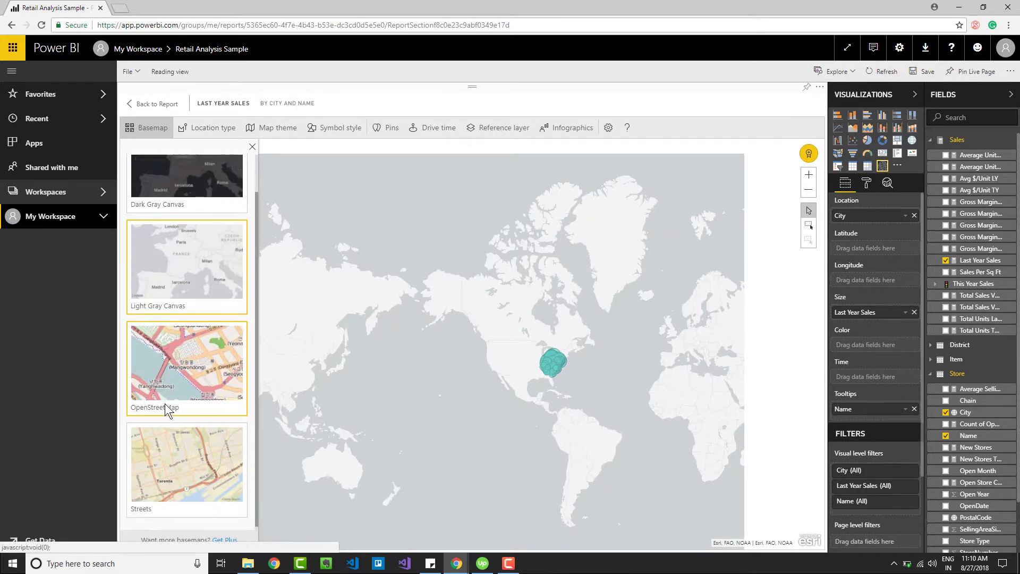
pyautogui.click(174, 364)
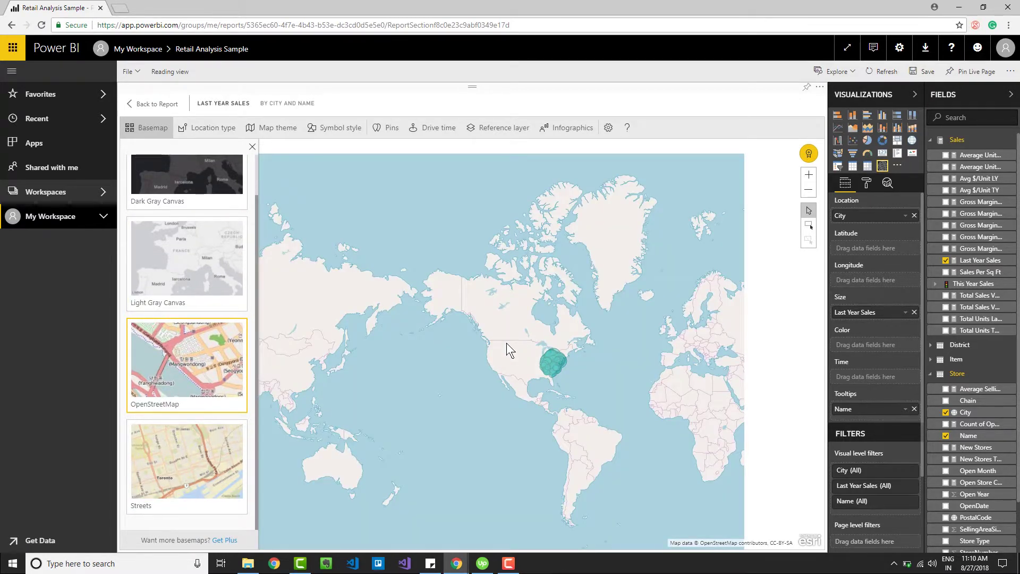
pyautogui.scroll(2, 556, 364)
pyautogui.scroll(4, 556, 360)
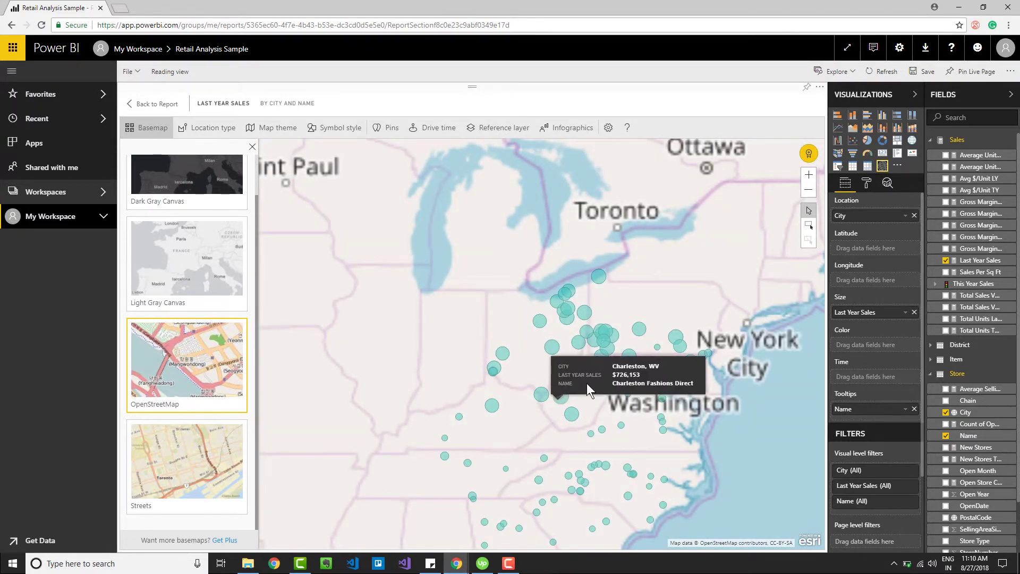
pyautogui.scroll(3, 595, 403)
pyautogui.scroll(5, 595, 403)
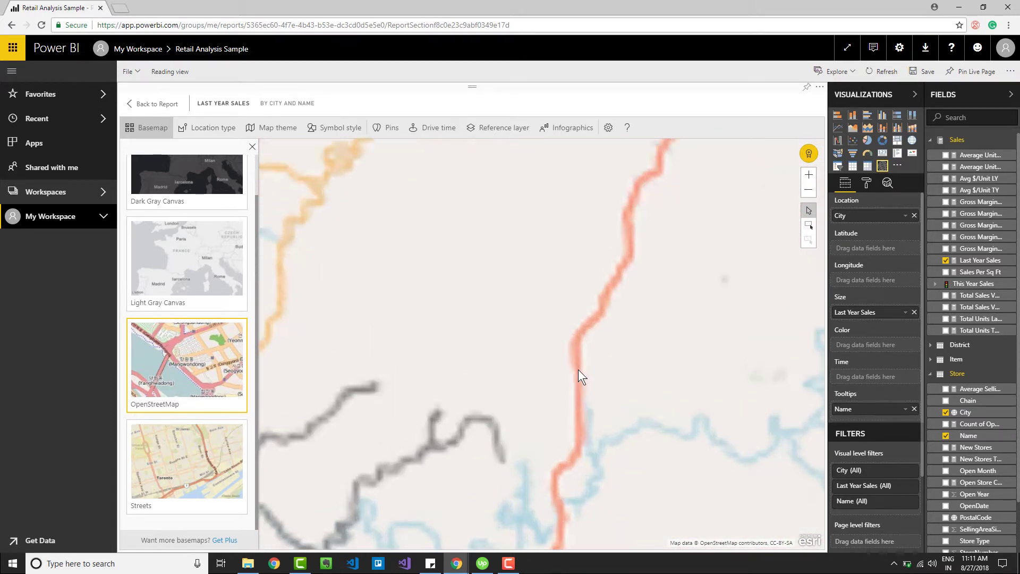
pyautogui.scroll(3, 571, 339)
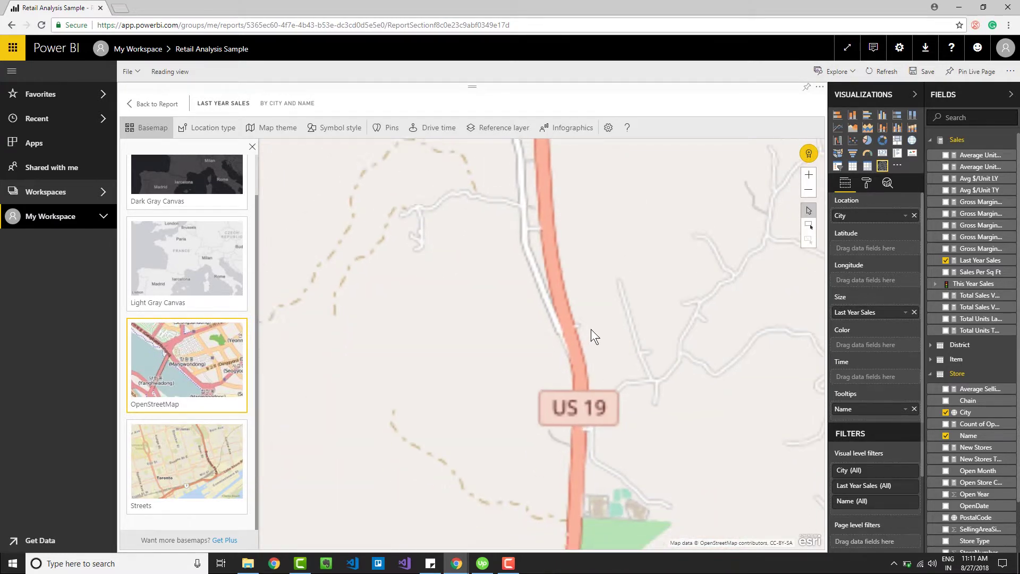
pyautogui.scroll(-2, 590, 330)
# Switch the basemap to Streets and inspect its street-level detail near Pittsburgh
pyautogui.click(133, 477)
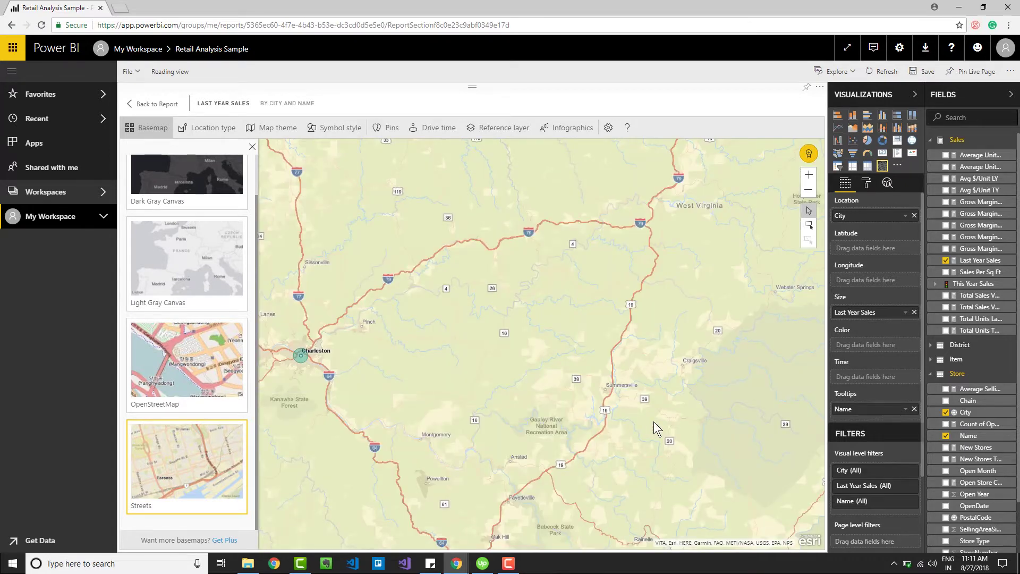
pyautogui.scroll(-3, 589, 393)
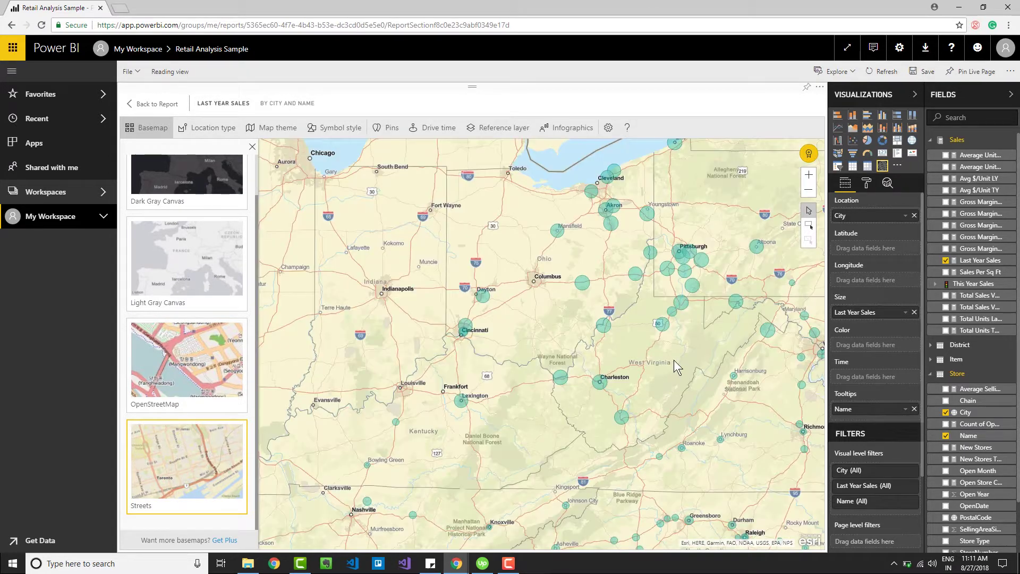
pyautogui.scroll(3, 688, 250)
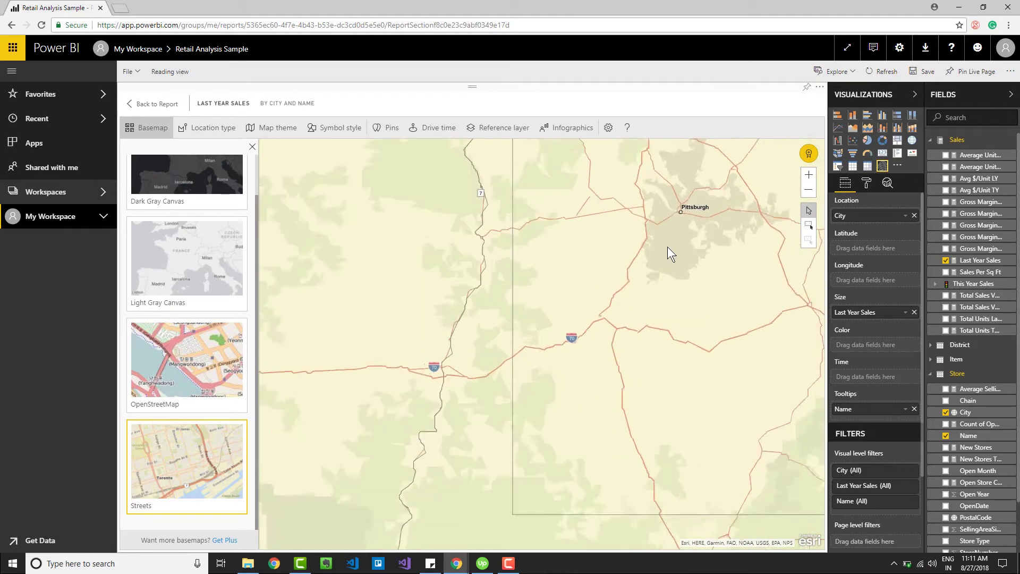
pyautogui.scroll(5, 664, 232)
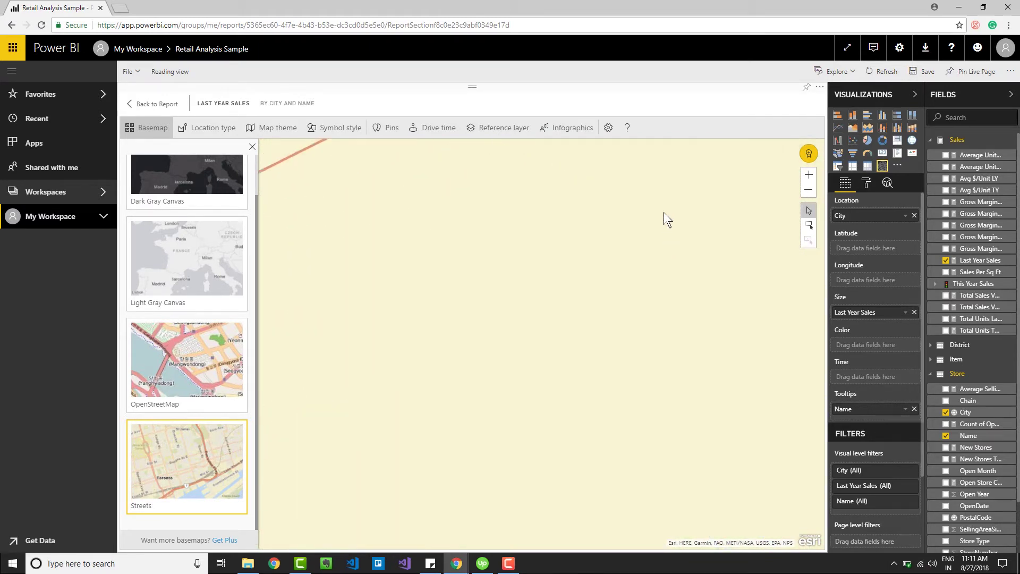
pyautogui.scroll(5, 626, 375)
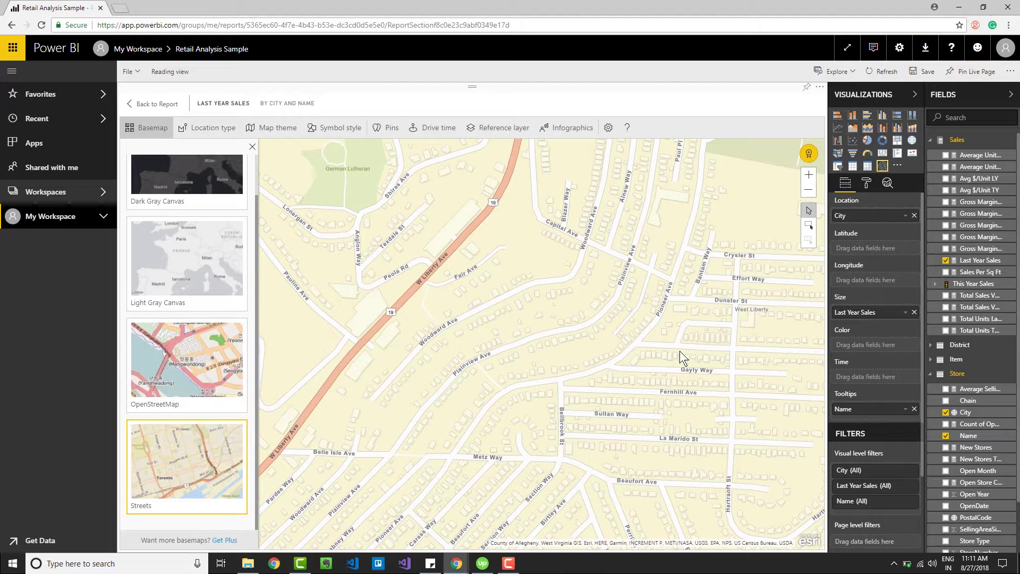
# Set the basemap back to OpenStreetMap and compare its street-level detail in the same area
pyautogui.click(172, 392)
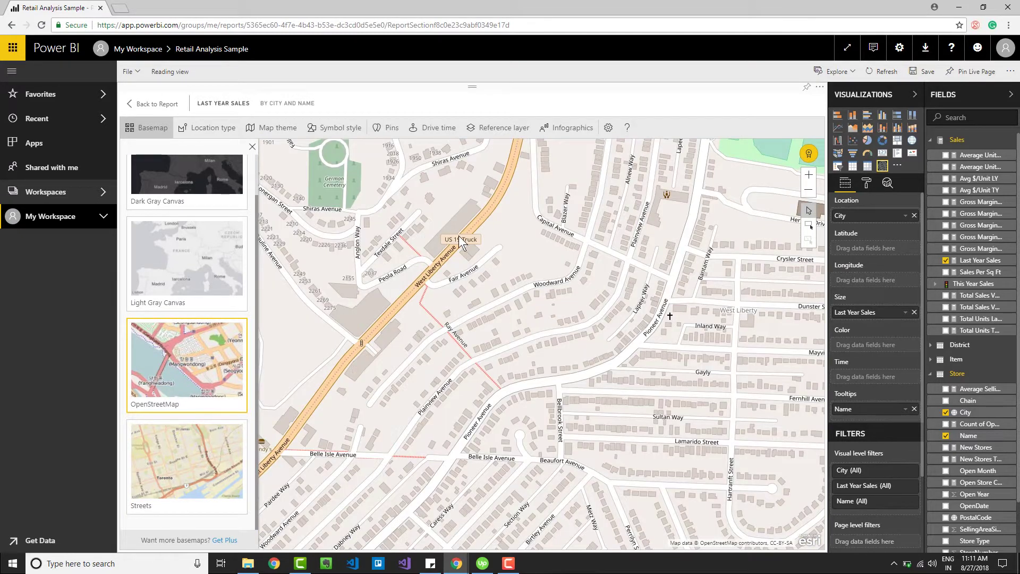
pyautogui.scroll(-1, 591, 346)
pyautogui.scroll(1, 591, 346)
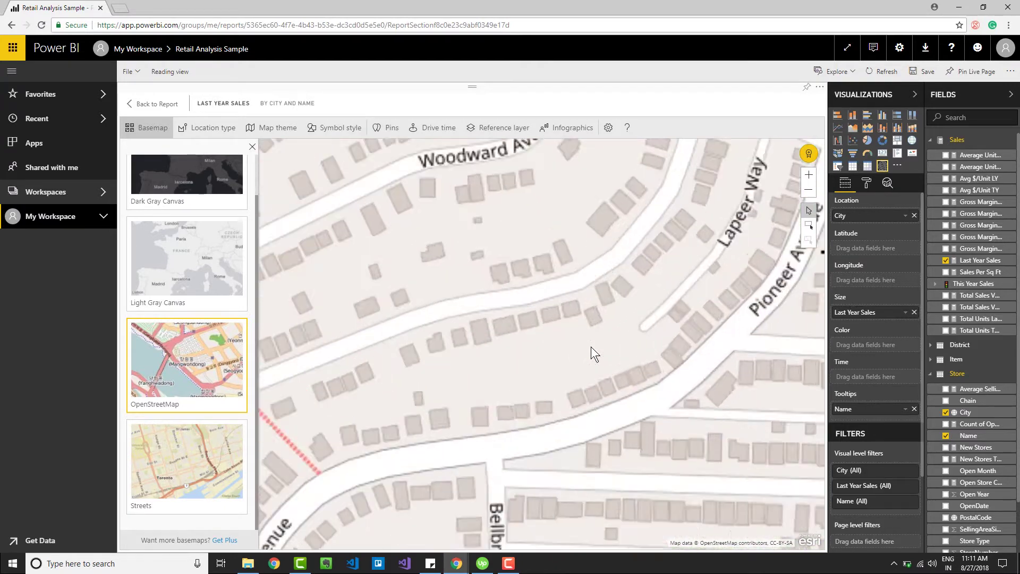
# Set the basemap back to Light Gray Canvas and show the eastern United States with all store cities
pyautogui.scroll(1, 179, 424)
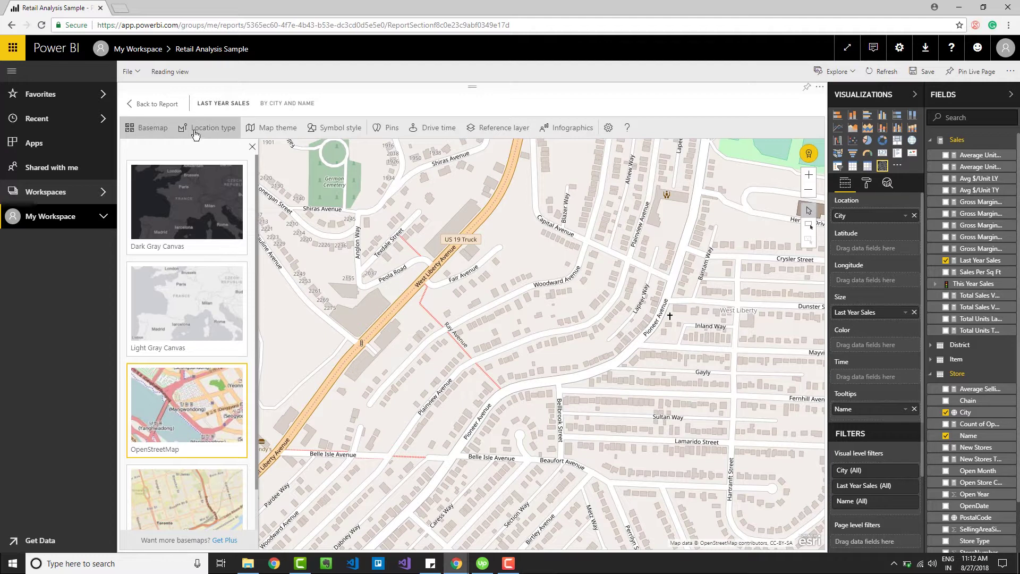
pyautogui.click(188, 313)
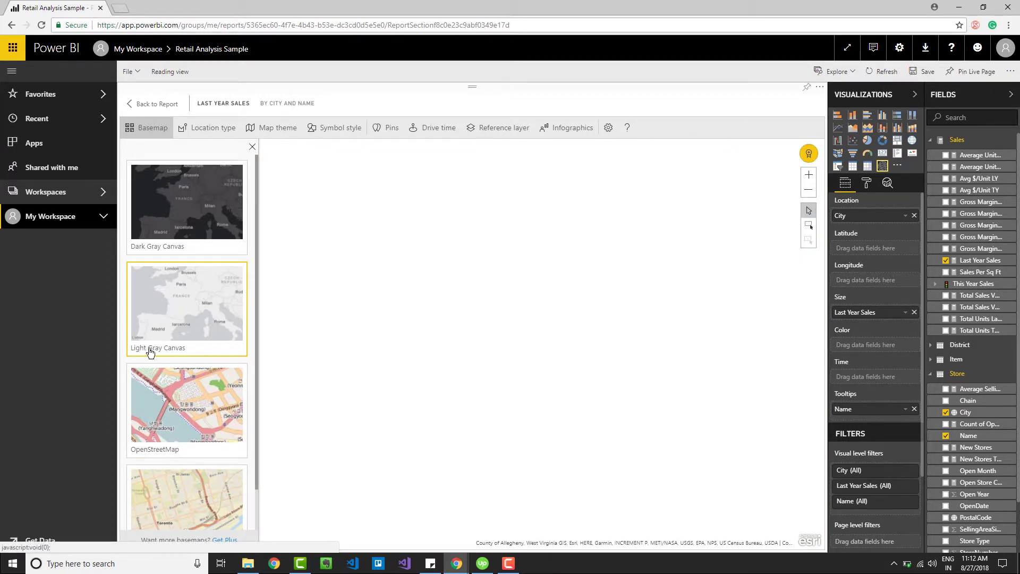
pyautogui.scroll(-5, 596, 364)
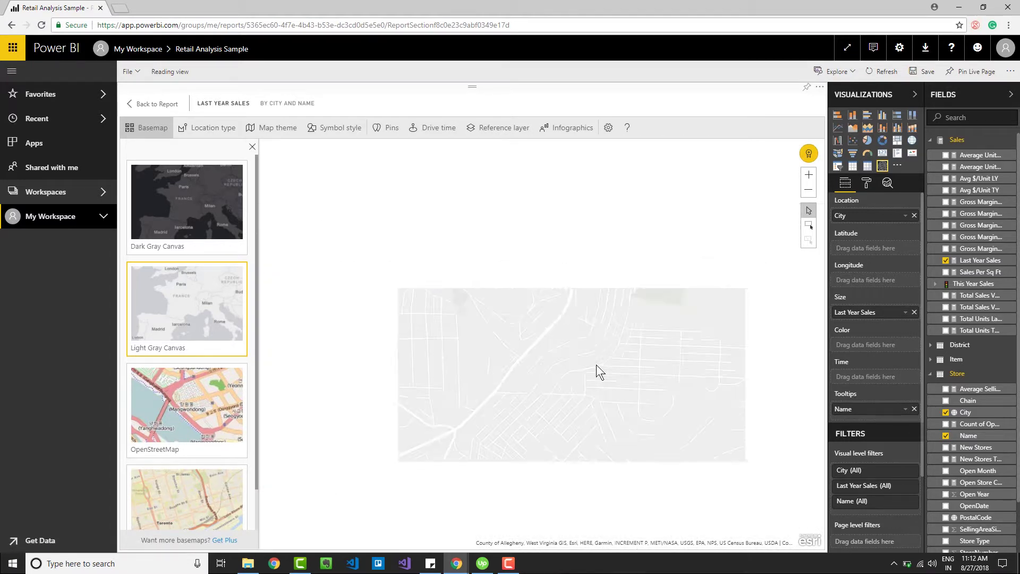
pyautogui.scroll(-5, 540, 357)
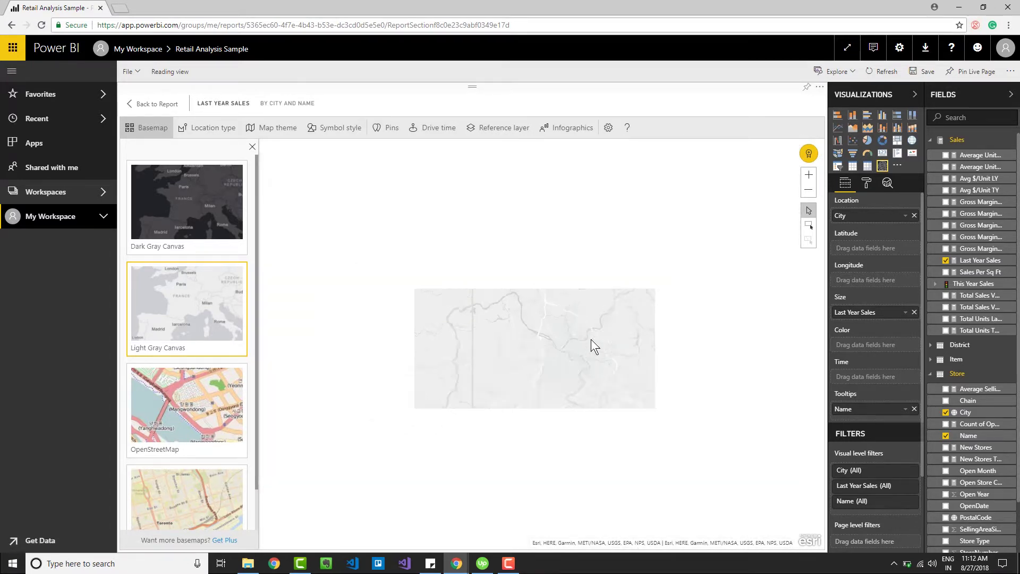
pyautogui.scroll(-3, 630, 366)
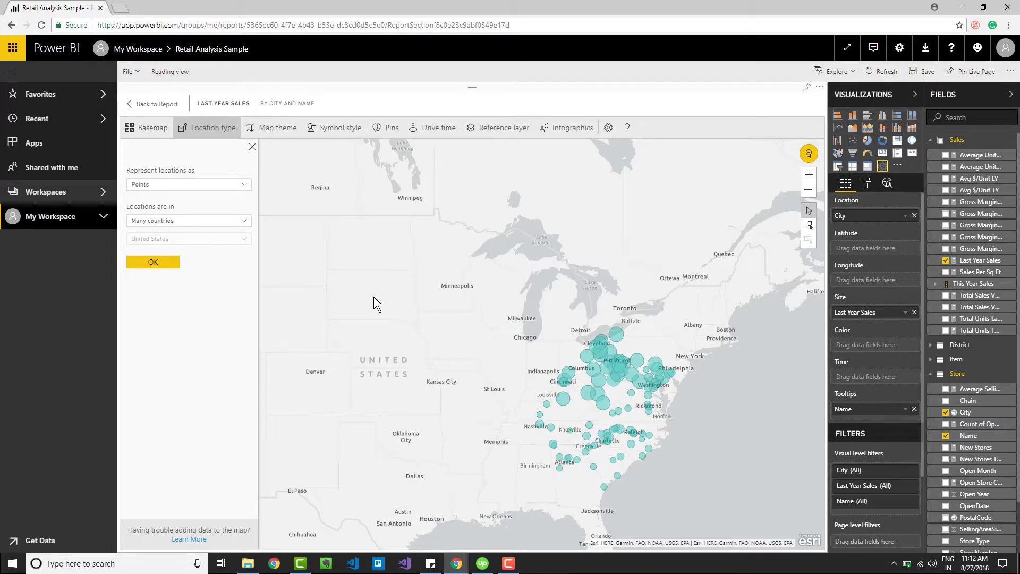
# Try representing the store locations as Boundaries in many countries, with World Countries as location type and Closest match
pyautogui.click(146, 185)
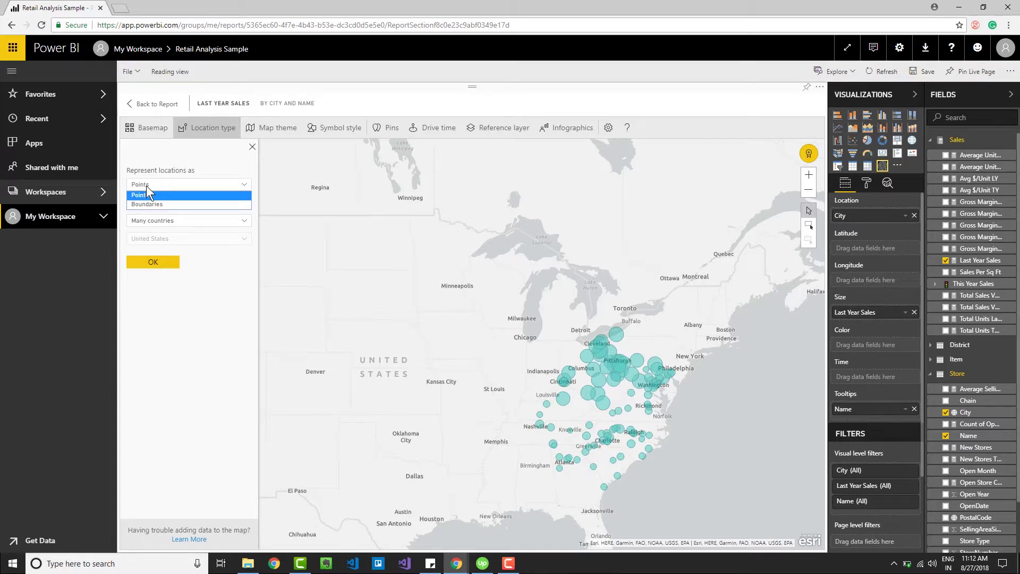
pyautogui.click(146, 186)
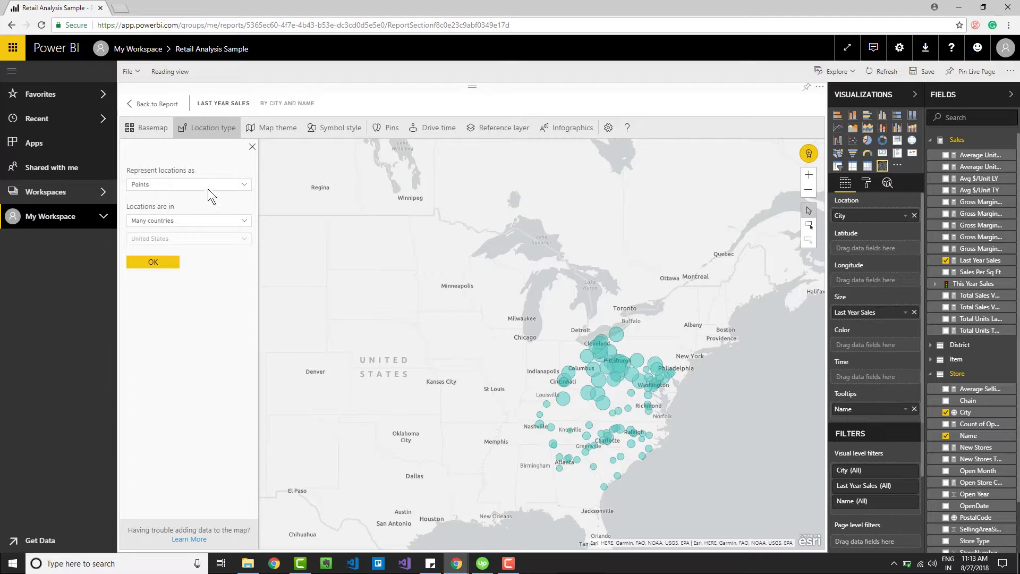
pyautogui.click(148, 185)
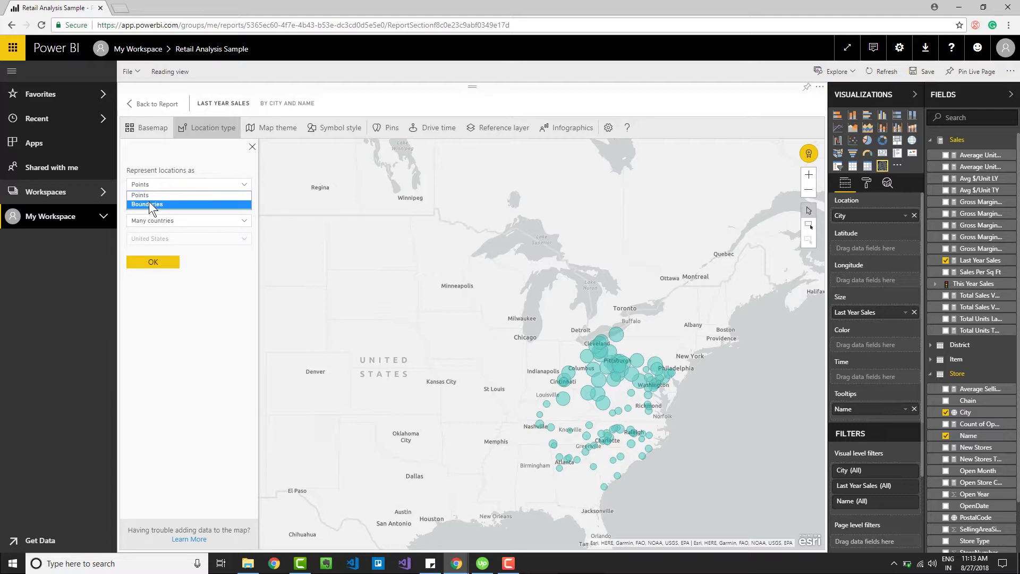
pyautogui.click(150, 204)
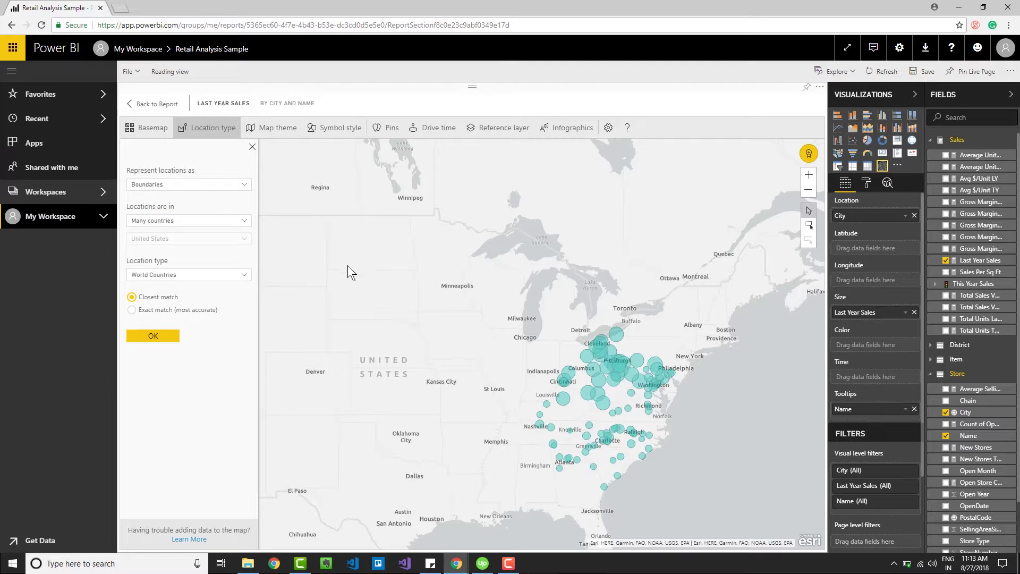
pyautogui.click(153, 336)
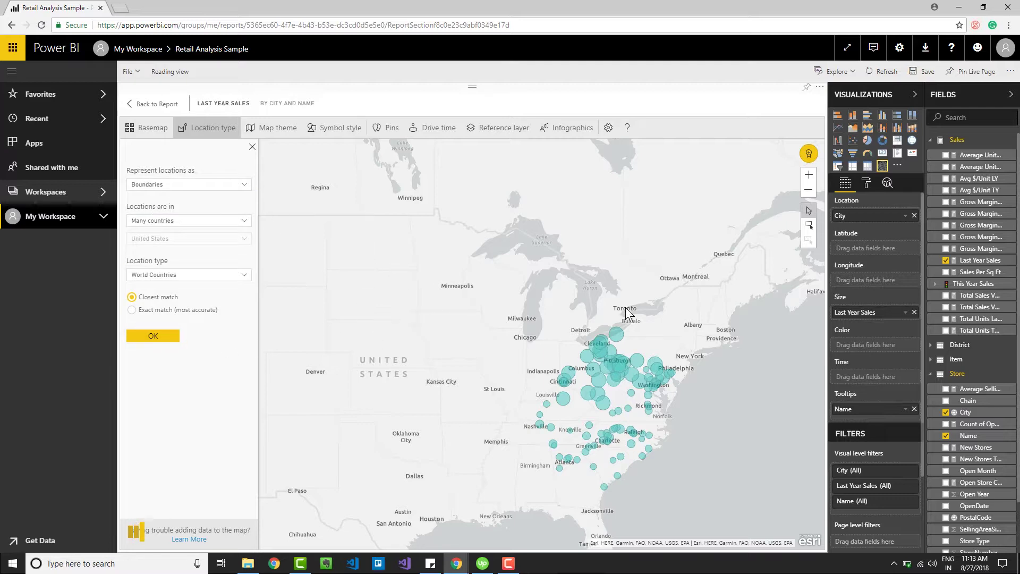
pyautogui.moveTo(614, 332)
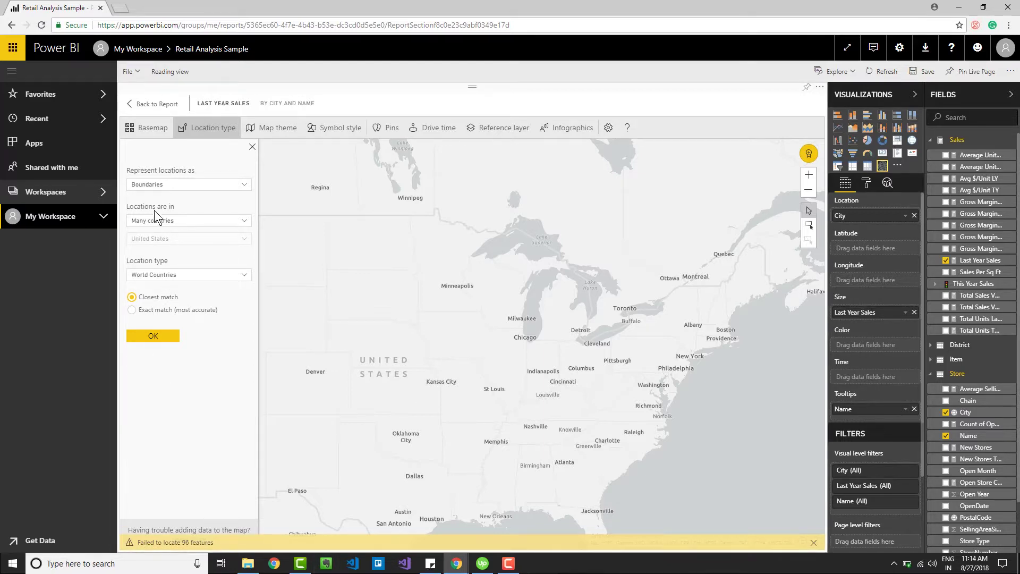
# Represent the locations as Points again and dismiss the map warning
pyautogui.click(153, 184)
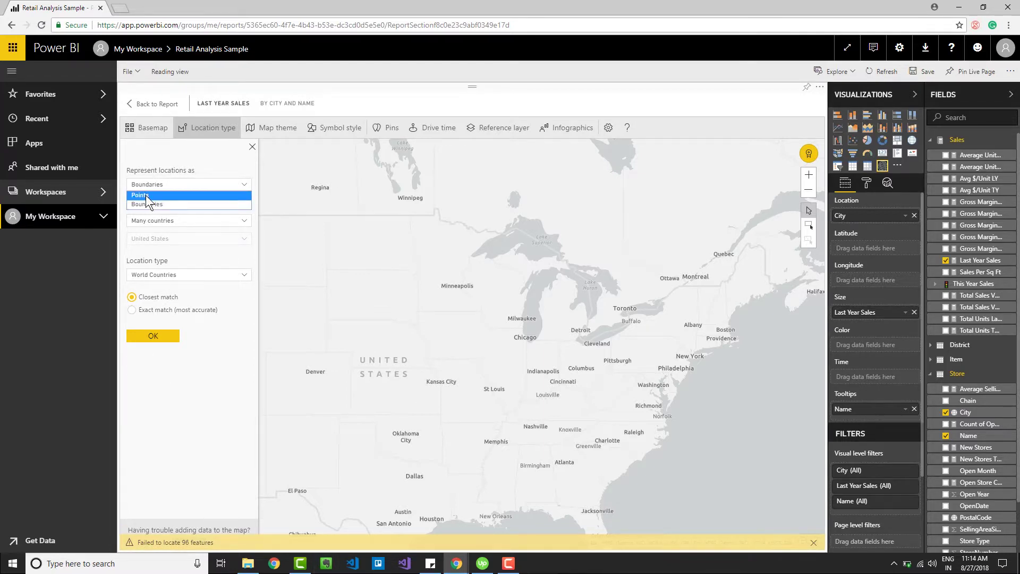
pyautogui.click(146, 196)
pyautogui.click(164, 260)
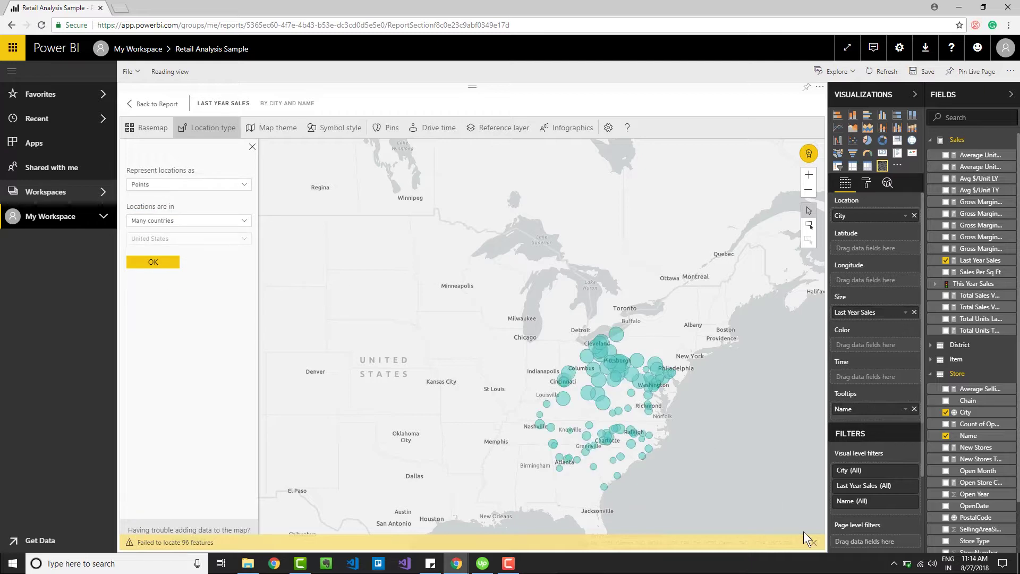
pyautogui.click(813, 543)
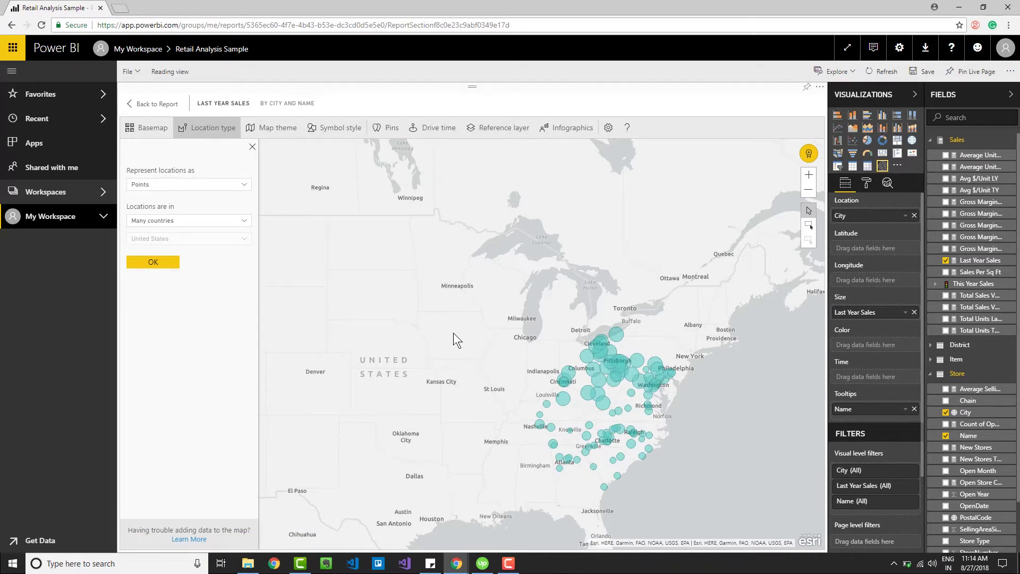
# Try the Location Only, Heat Map and Clustering map themes, and return the map to the Size theme
pyautogui.click(265, 136)
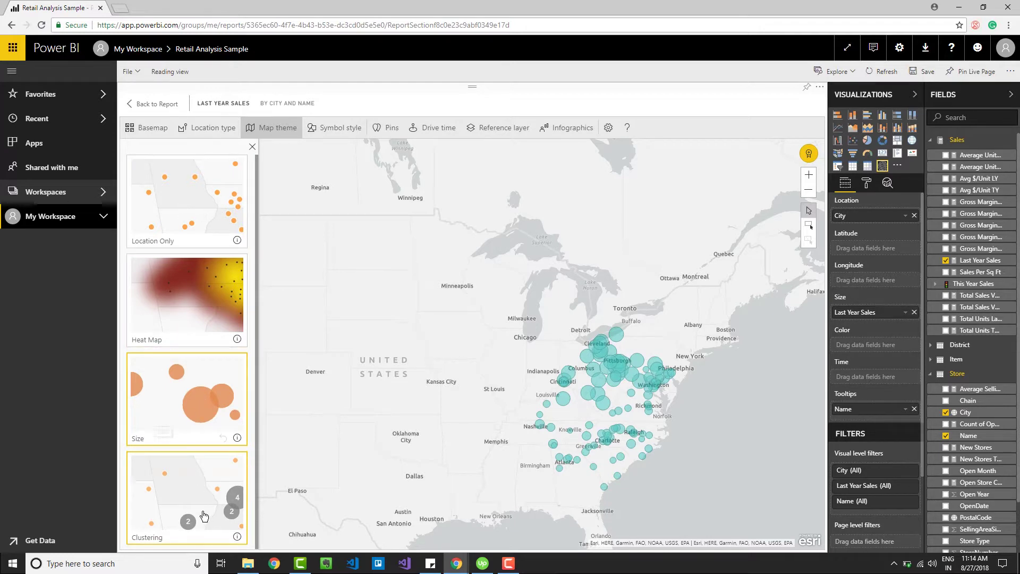
pyautogui.moveTo(238, 240)
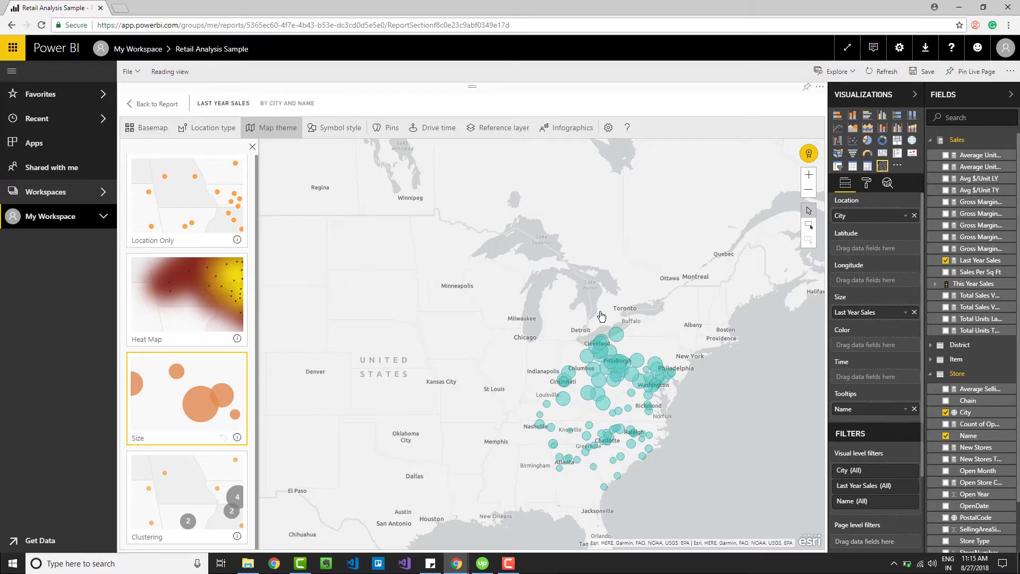
pyautogui.click(213, 211)
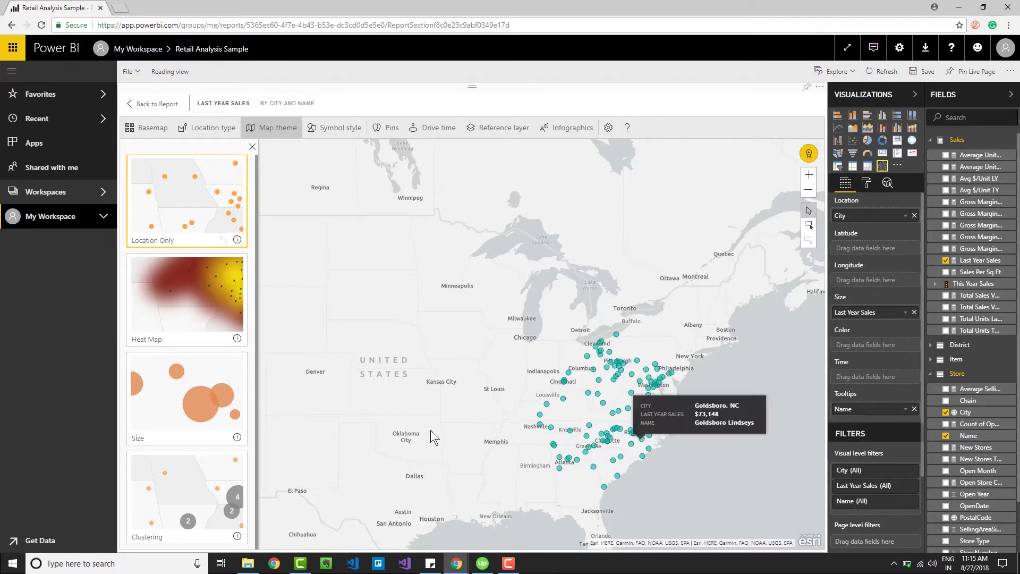
pyautogui.click(181, 312)
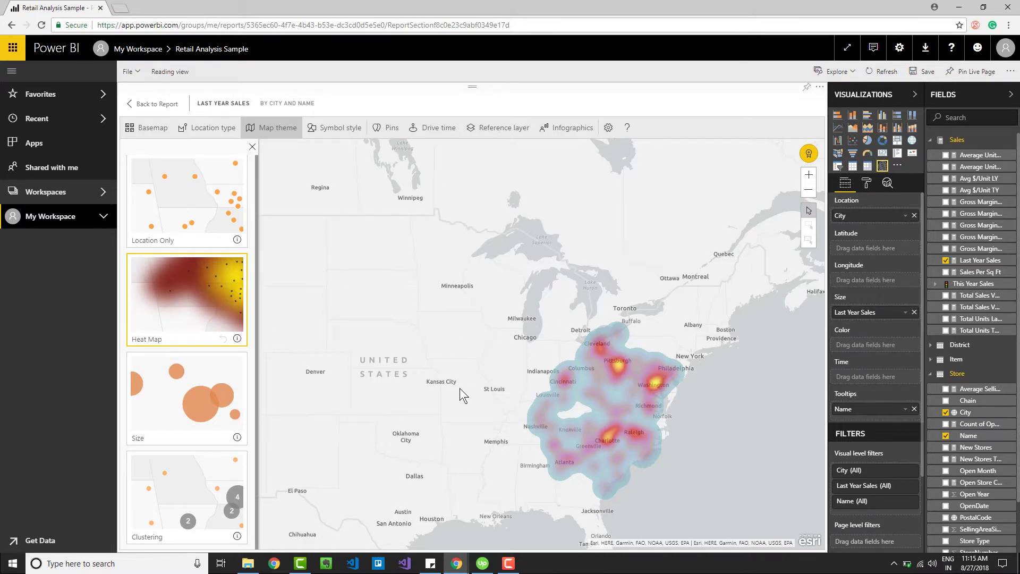
pyautogui.click(194, 422)
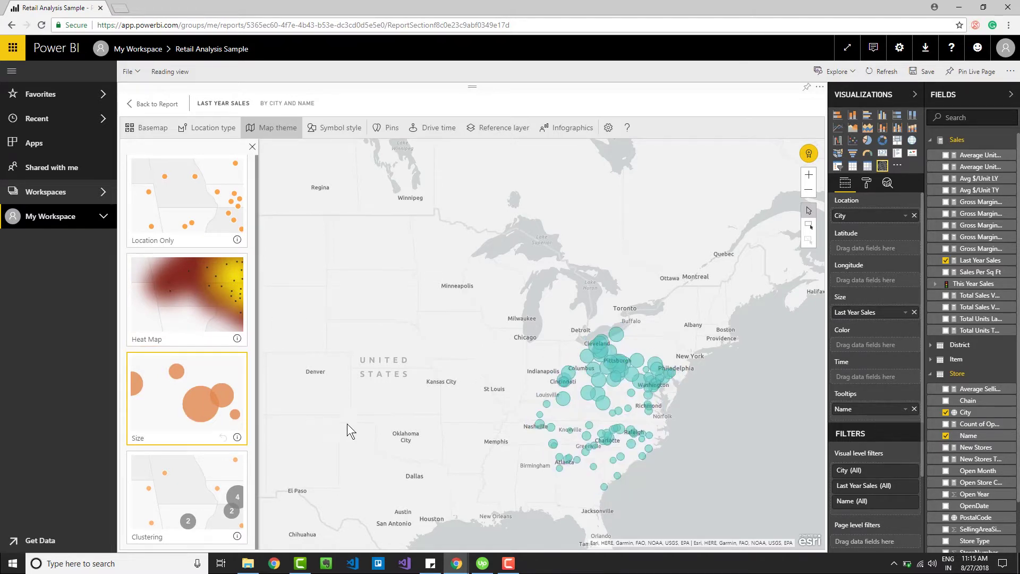
pyautogui.moveTo(633, 433)
pyautogui.moveTo(572, 398)
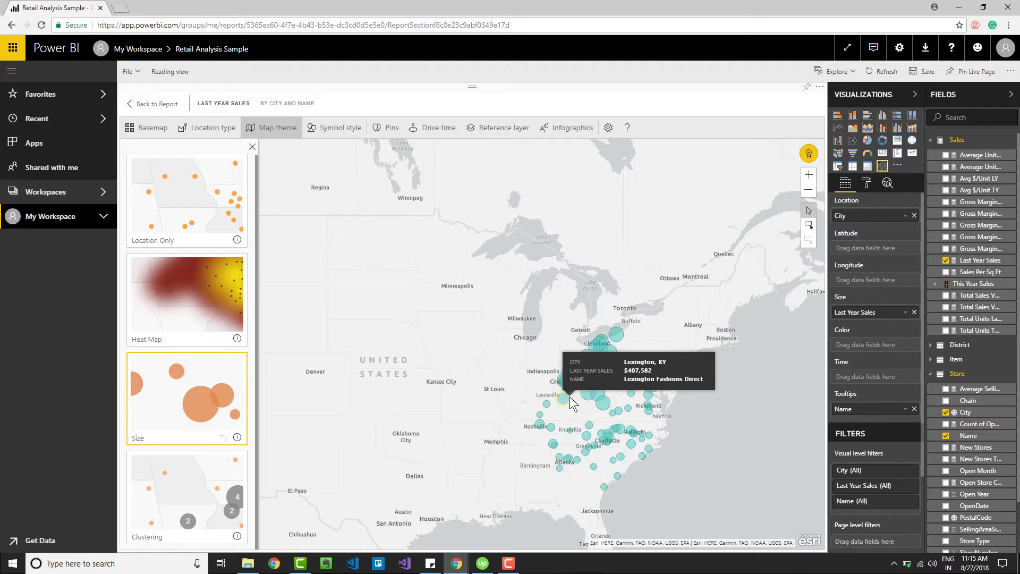
pyautogui.click(148, 493)
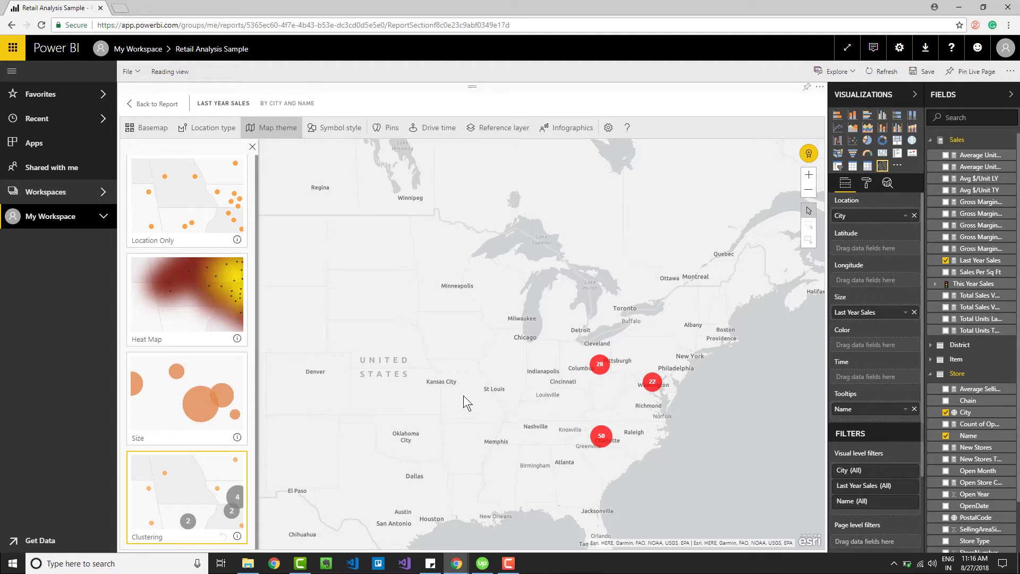
pyautogui.click(171, 408)
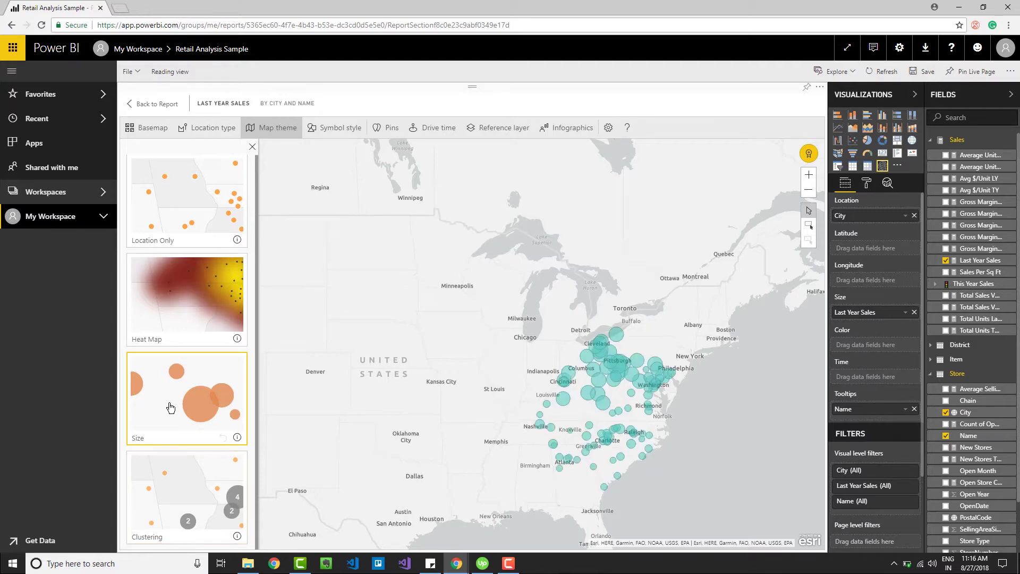
# Try square and diamond symbol shapes for the store cities and return to circles
pyautogui.click(322, 134)
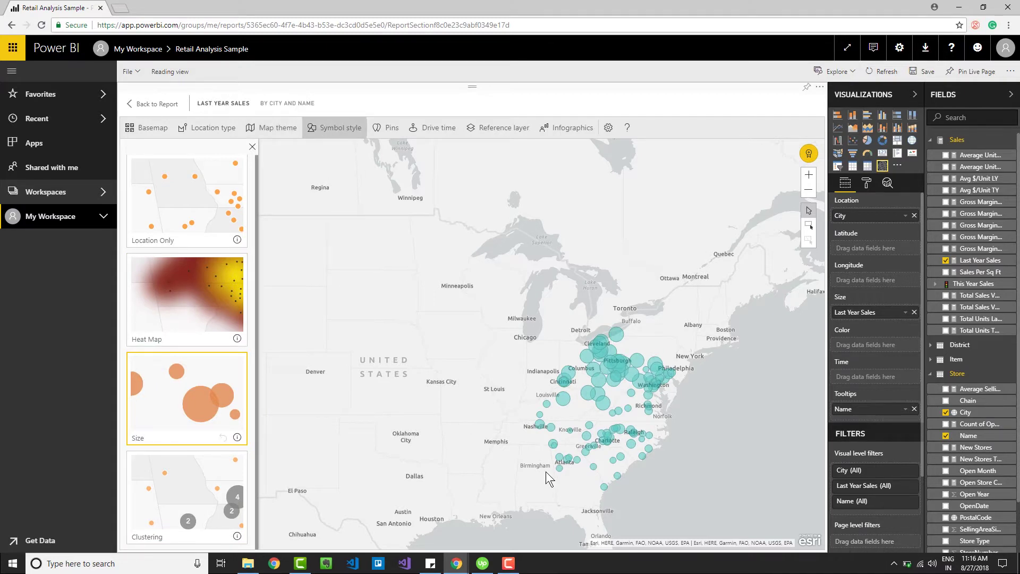
pyautogui.moveTo(603, 375)
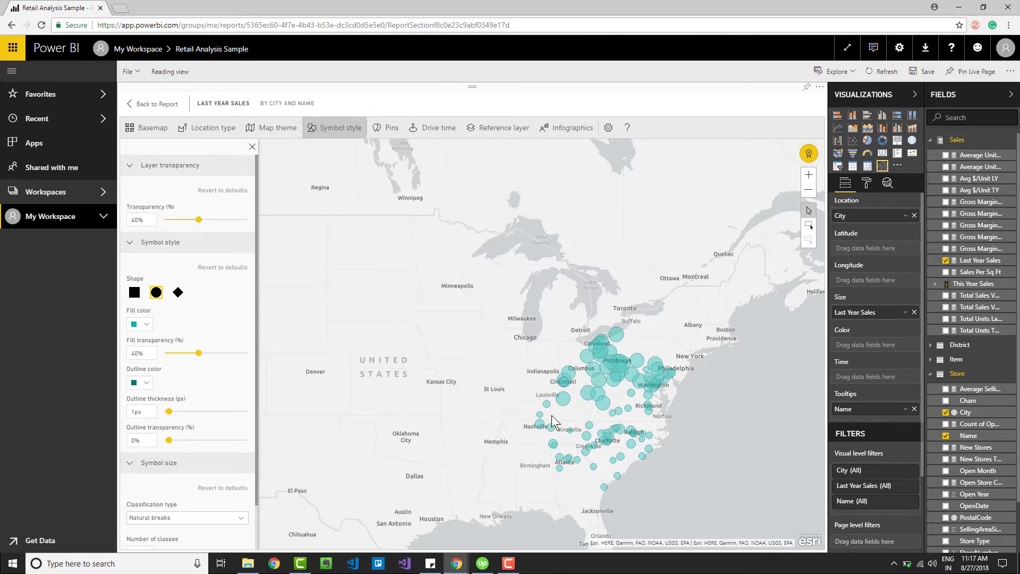
pyautogui.click(133, 294)
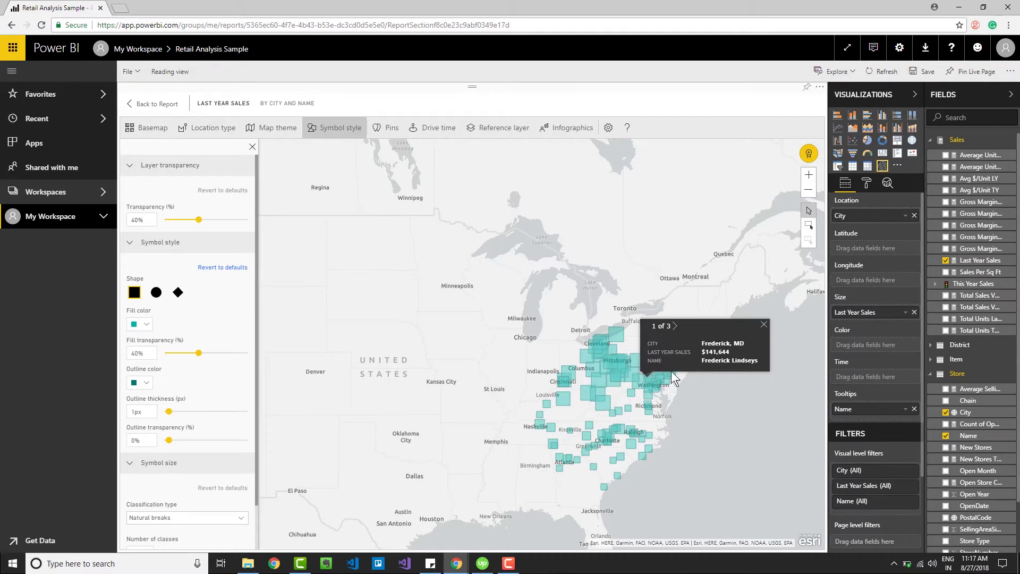
pyautogui.click(178, 292)
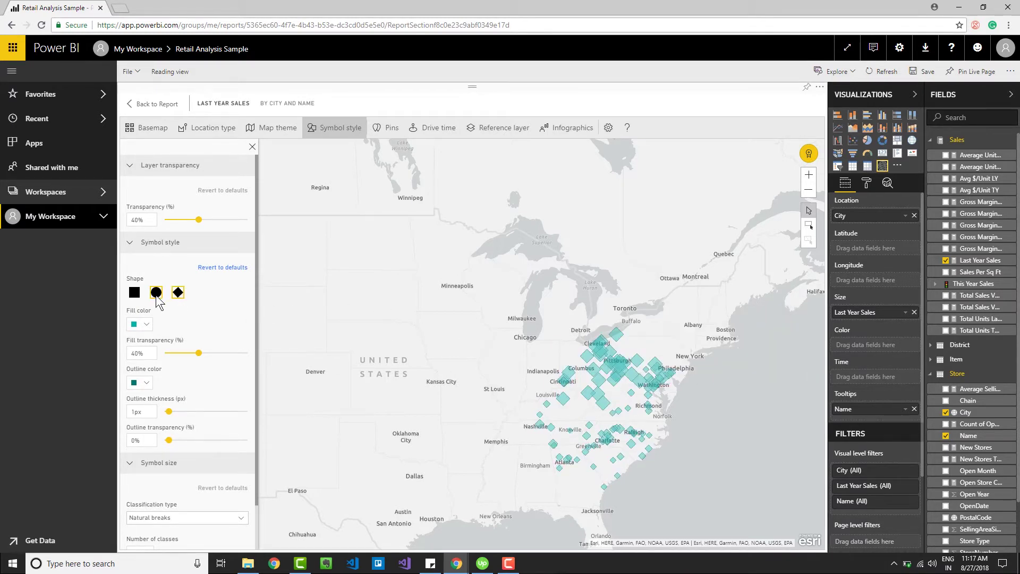
pyautogui.click(155, 293)
# Fill the city symbols with red, set their outline transparency to 100%, and check the classification types for symbol size
pyautogui.click(149, 325)
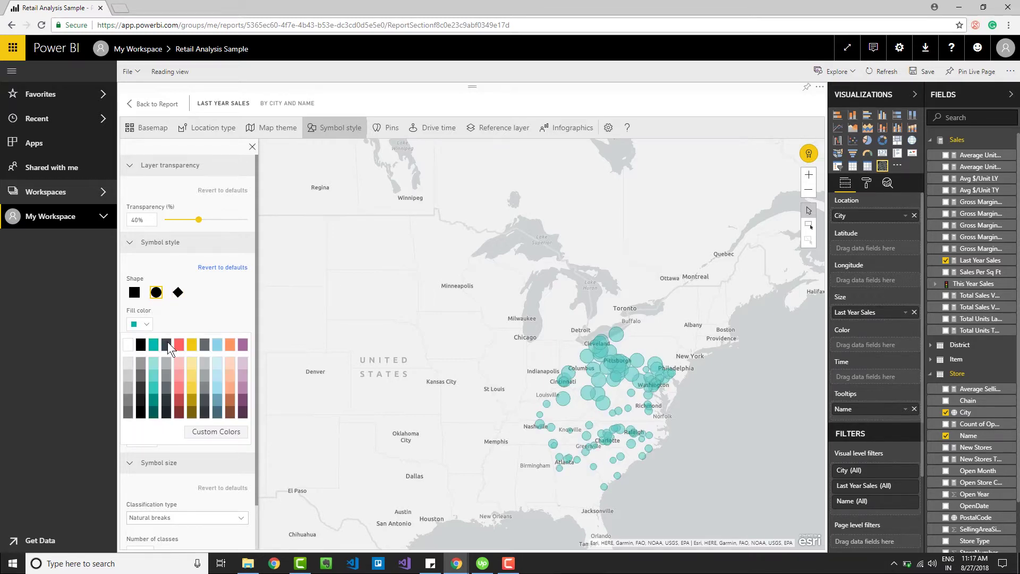
pyautogui.click(181, 344)
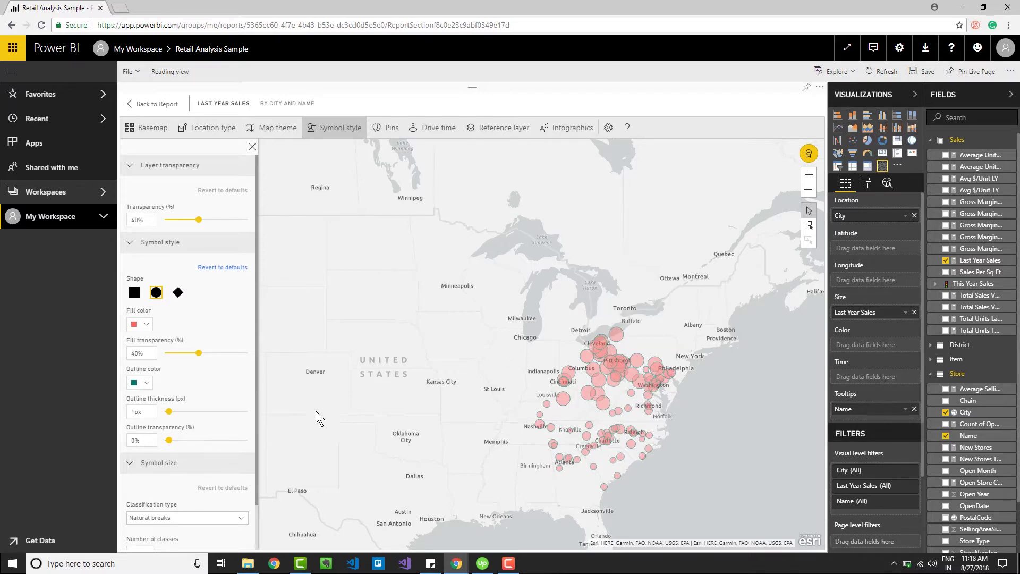
pyautogui.moveTo(169, 412); pyautogui.dragTo(247, 443)
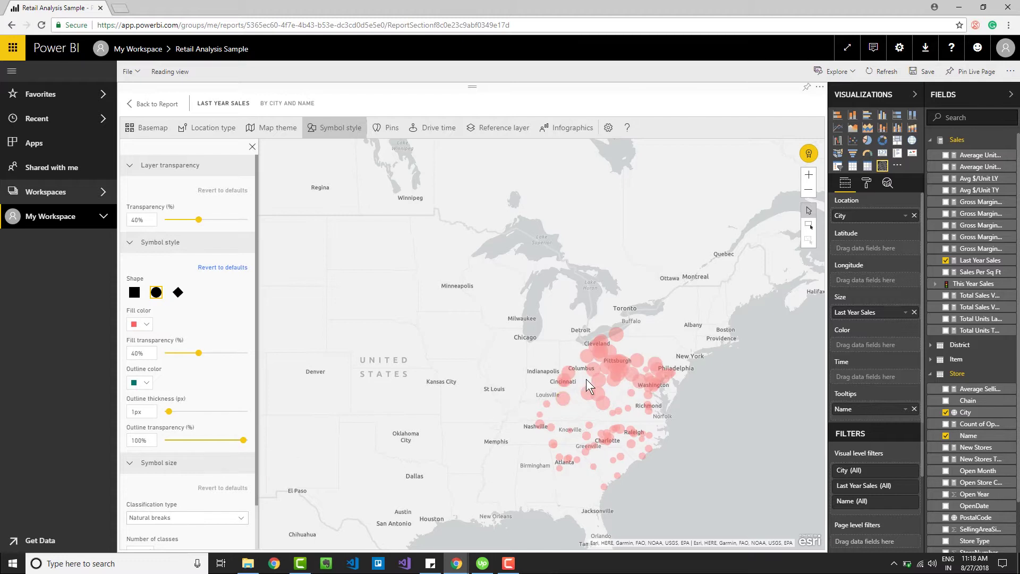
pyautogui.scroll(5, 585, 378)
pyautogui.scroll(-6, 619, 400)
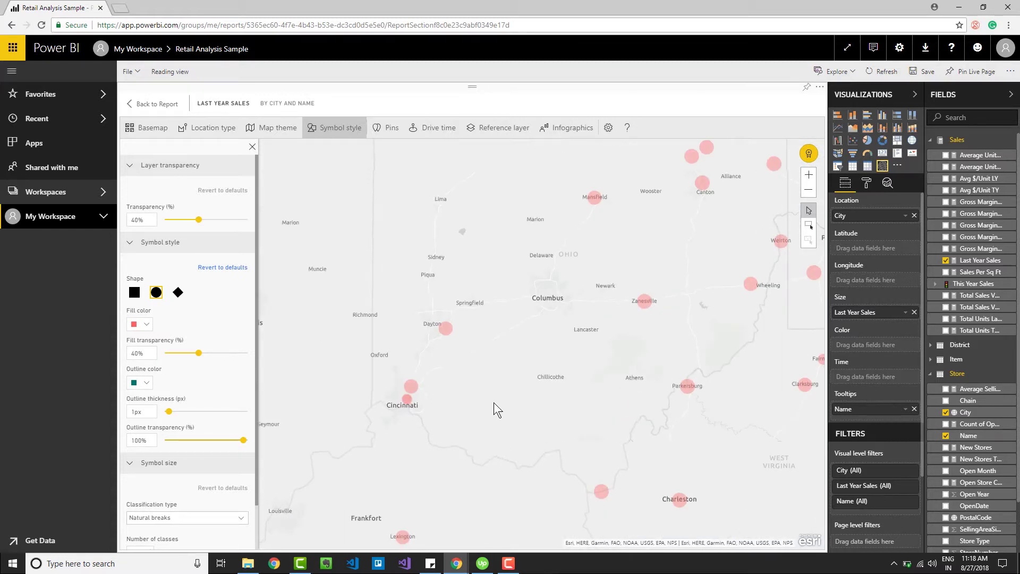
pyautogui.scroll(-1, 130, 449)
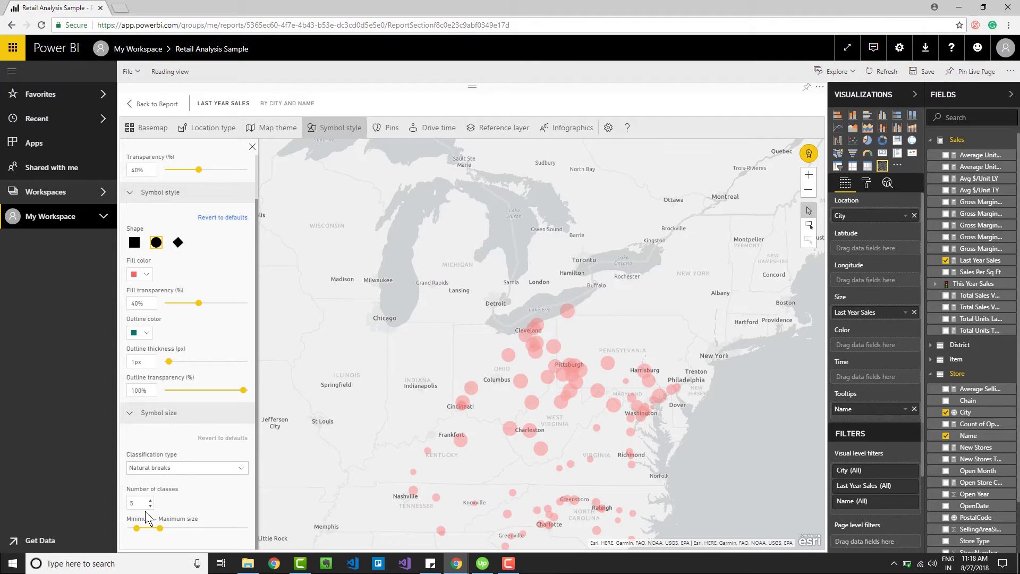
pyautogui.click(163, 468)
pyautogui.click(163, 469)
# Search the pin locations for "char" and add a pin at Charlotte, NC, USA
pyautogui.click(391, 127)
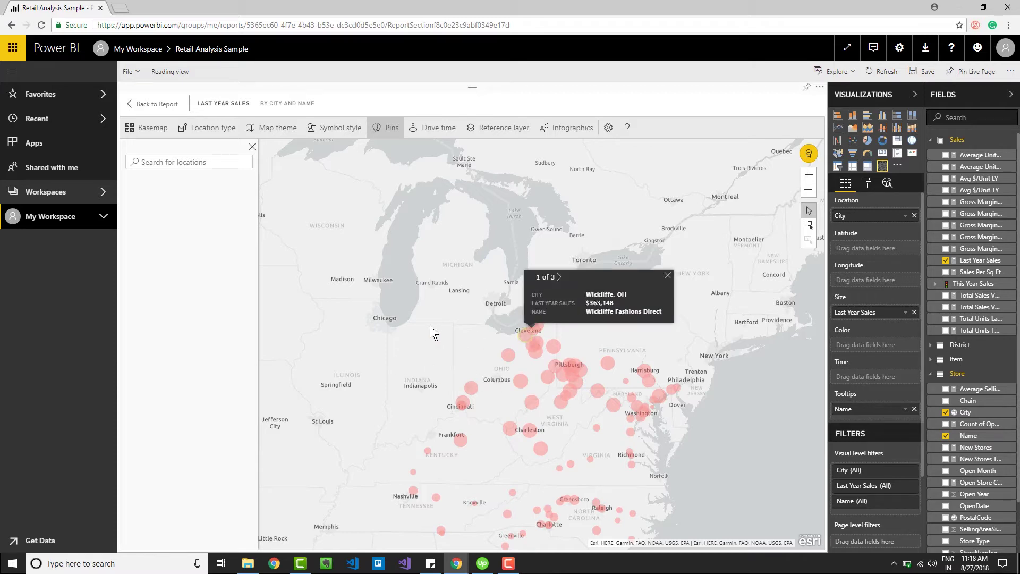
pyautogui.click(206, 162)
pyautogui.write('char')
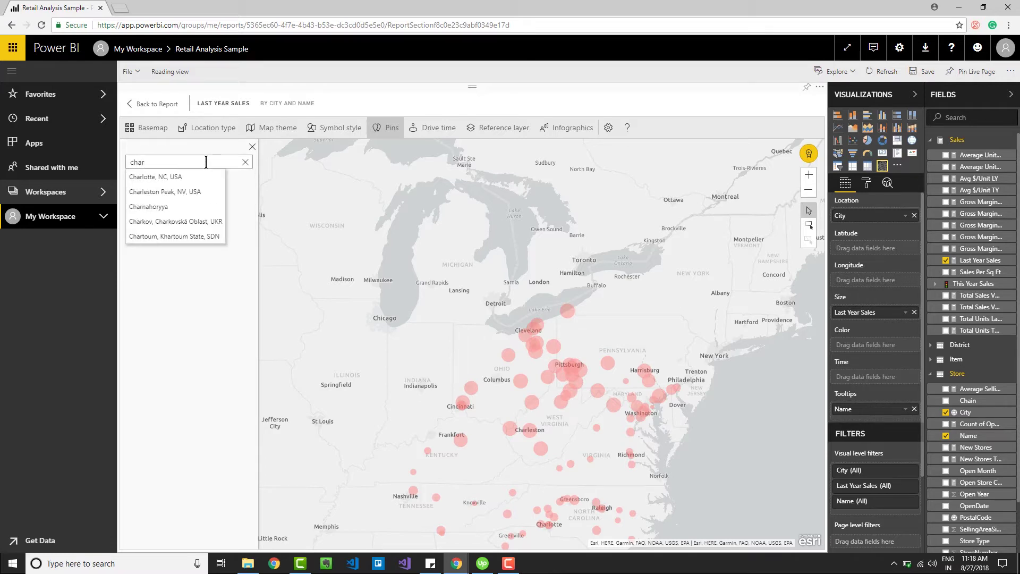
pyautogui.click(144, 178)
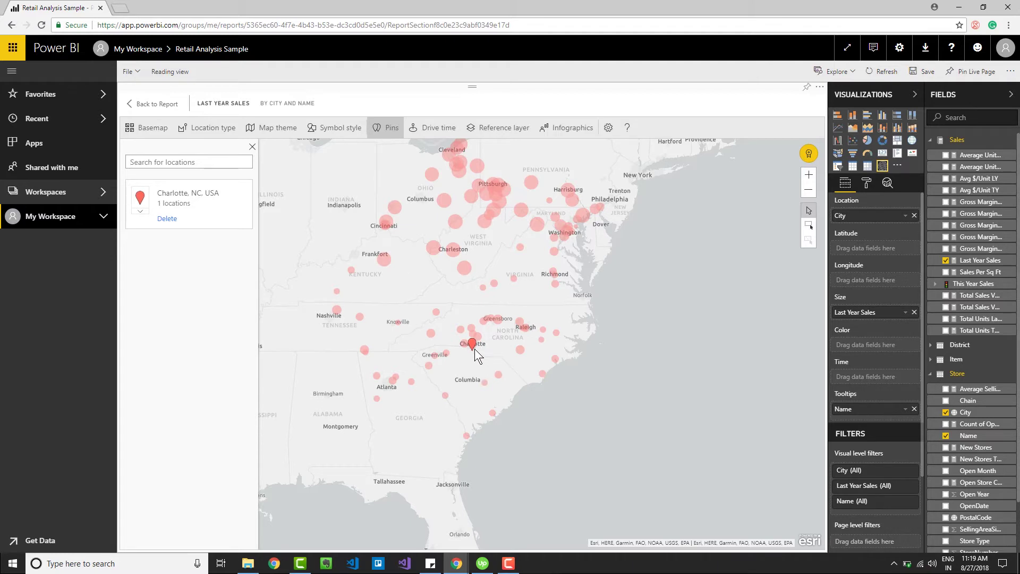
pyautogui.scroll(2, 472, 351)
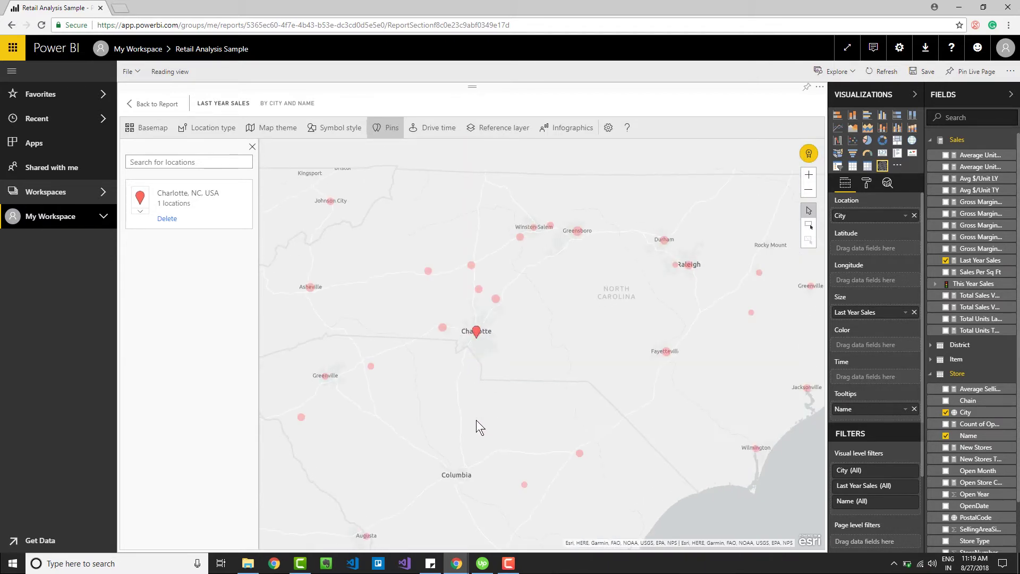
# Change the Charlotte pin's color to yellow
pyautogui.scroll(2, 480, 333)
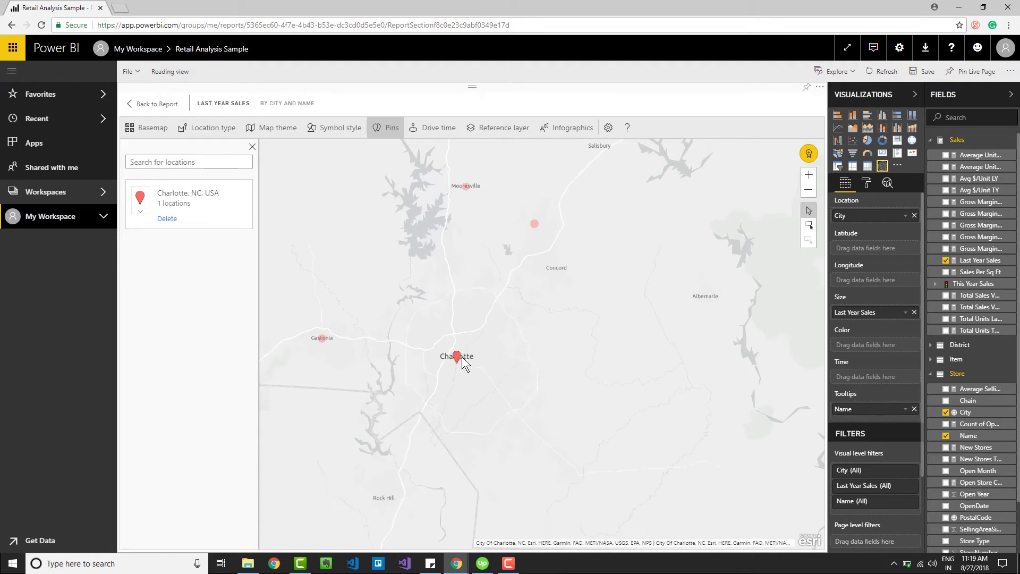
pyautogui.click(139, 210)
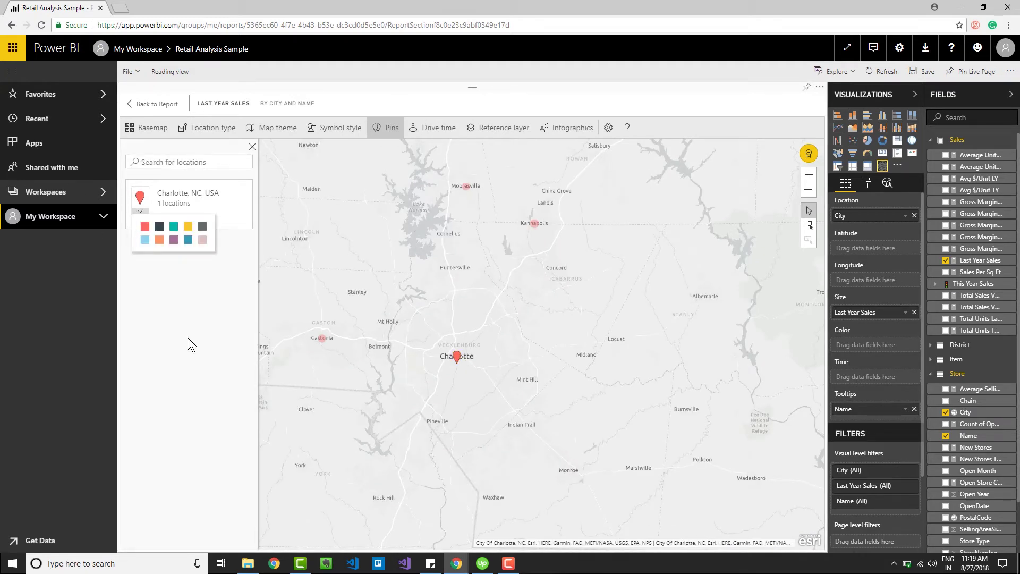
pyautogui.click(188, 226)
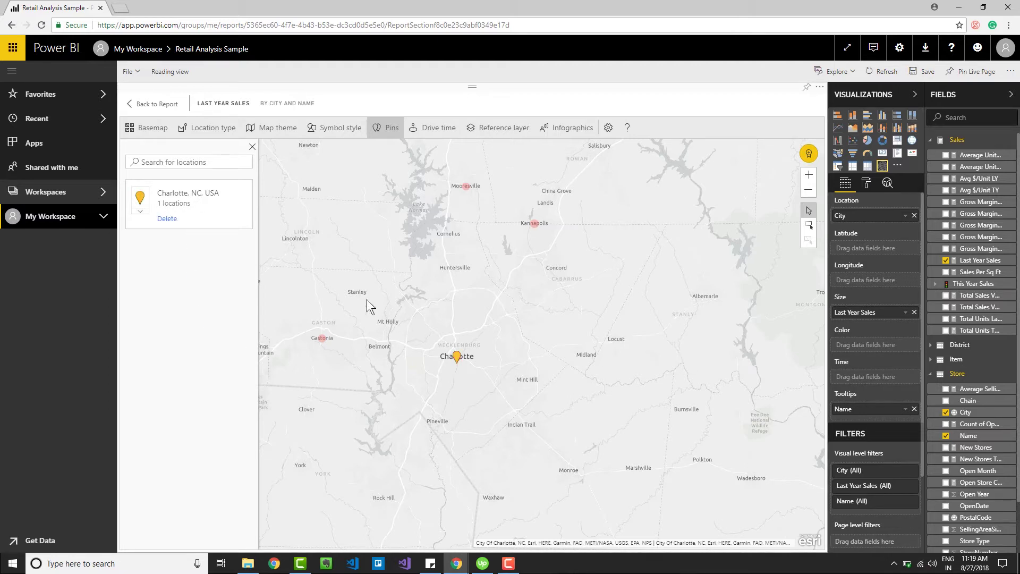
# Search the pin locations for "new york", add a pin at New York, NY, USA, and delete it again
pyautogui.click(200, 162)
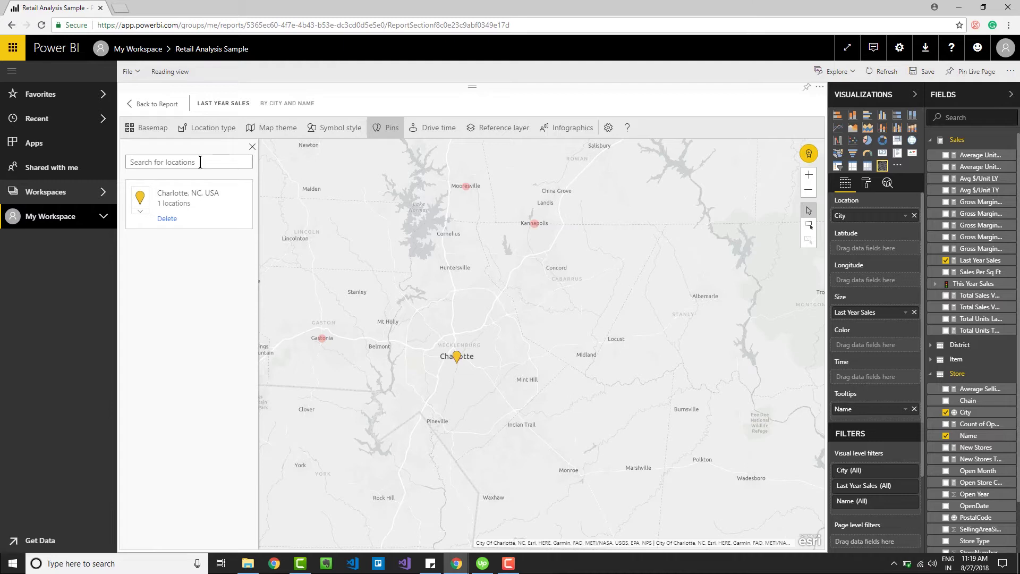
pyautogui.write('new york')
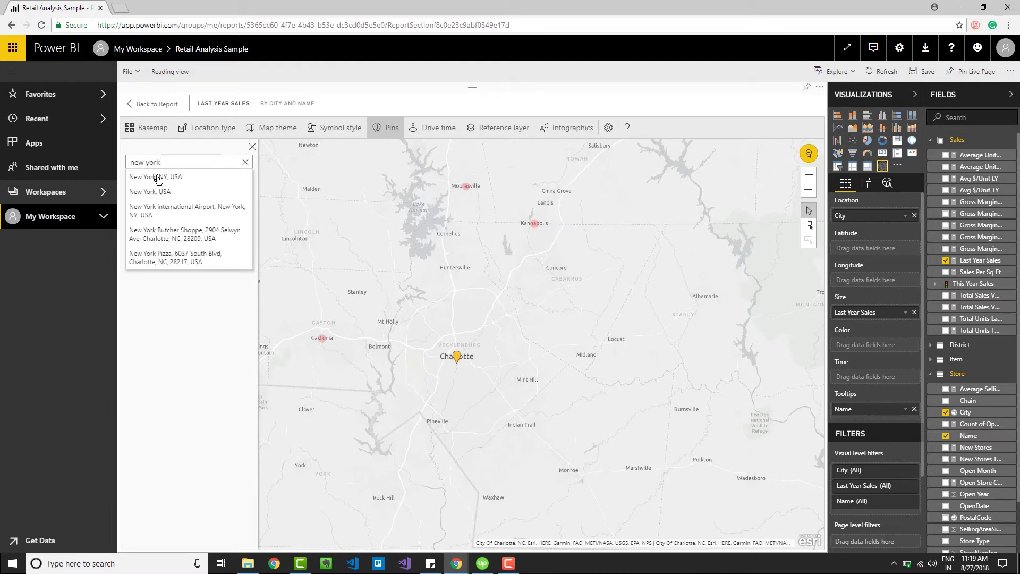
pyautogui.click(157, 178)
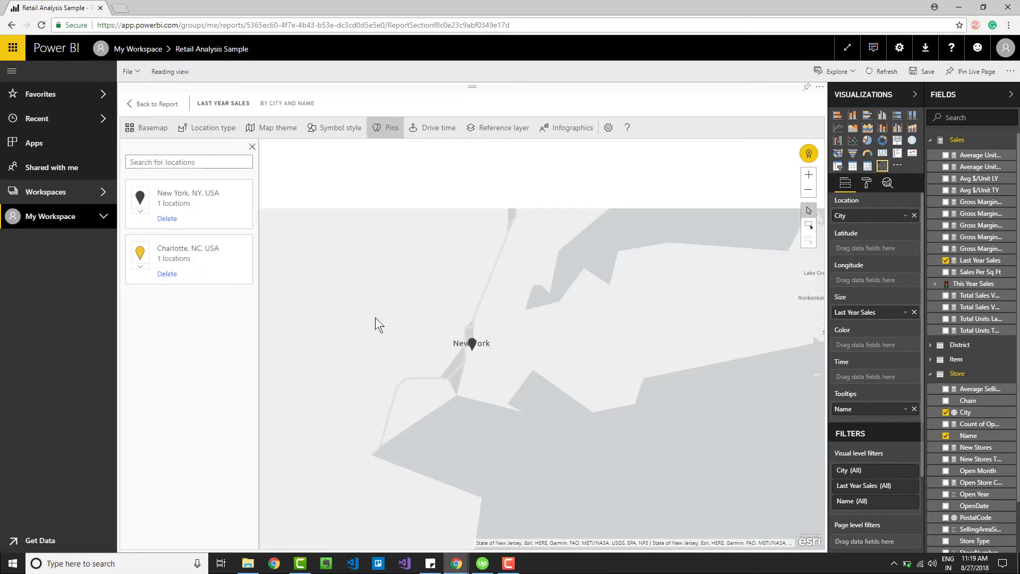
pyautogui.scroll(-3, 623, 336)
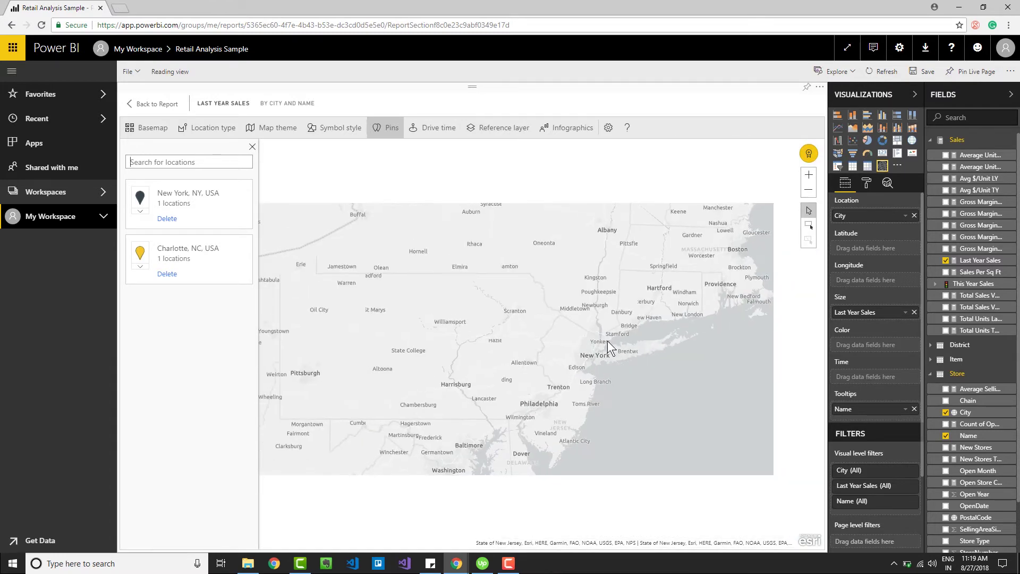
pyautogui.scroll(-1, 603, 394)
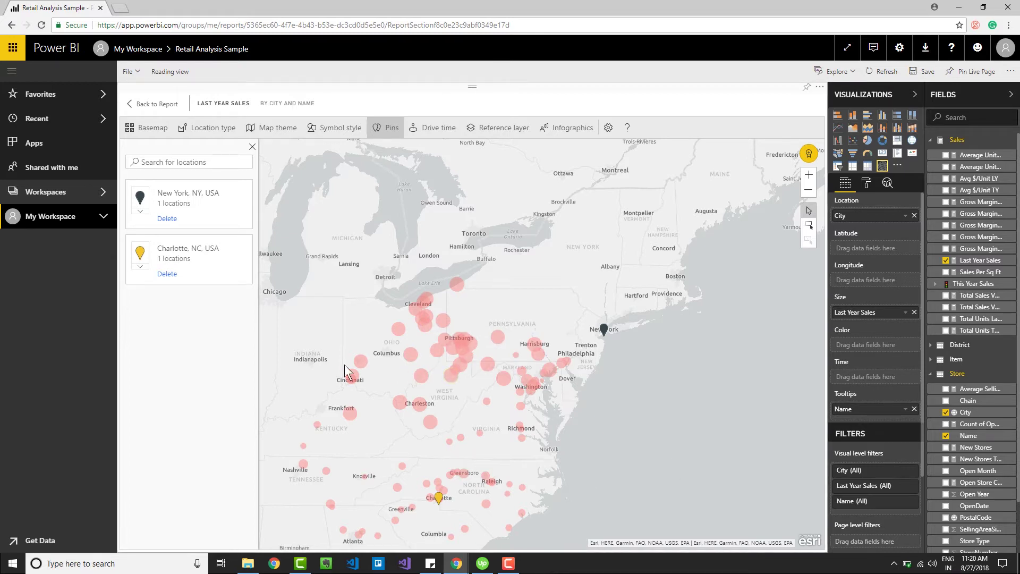
pyautogui.click(167, 218)
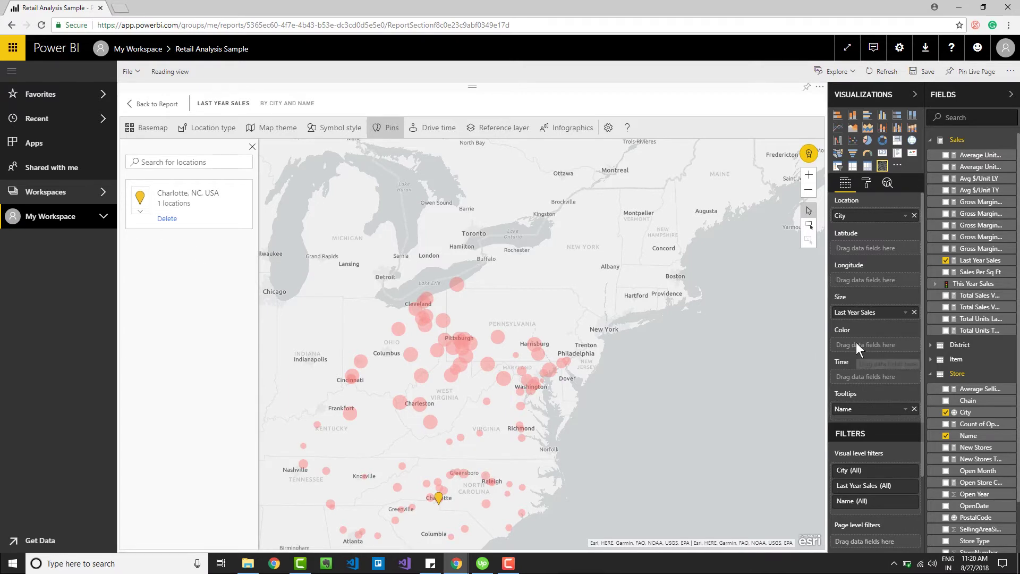
# Start a drive time area and select the three store locations around Cleveland as its starting points
pyautogui.click(434, 132)
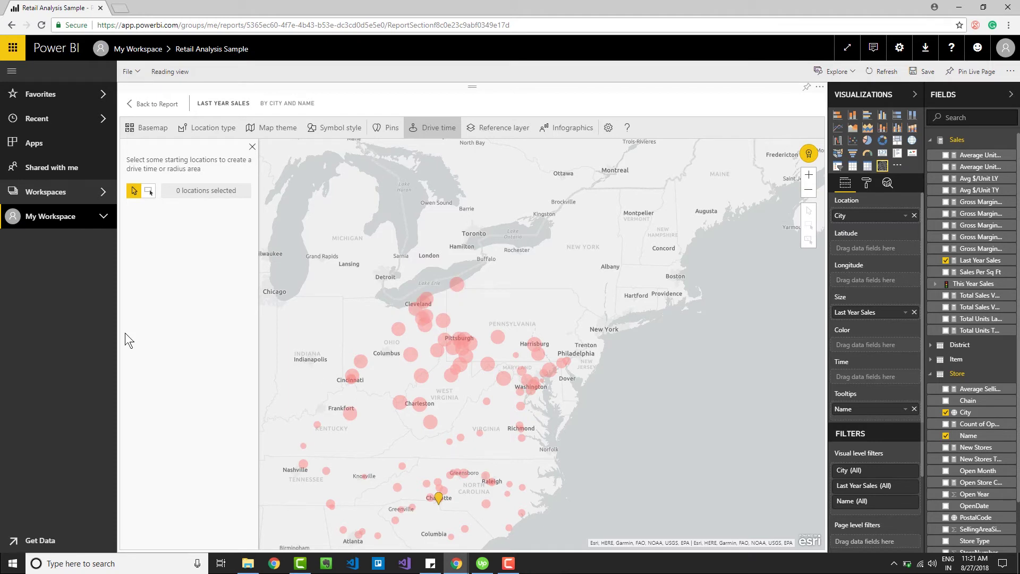
pyautogui.click(149, 191)
pyautogui.moveTo(349, 274); pyautogui.dragTo(598, 384)
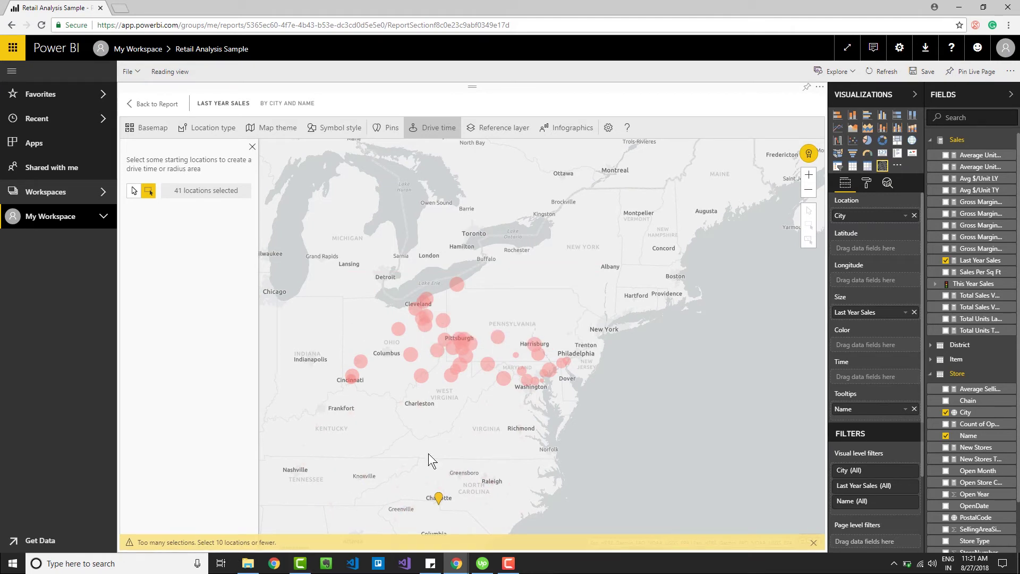
pyautogui.moveTo(439, 315); pyautogui.dragTo(433, 314)
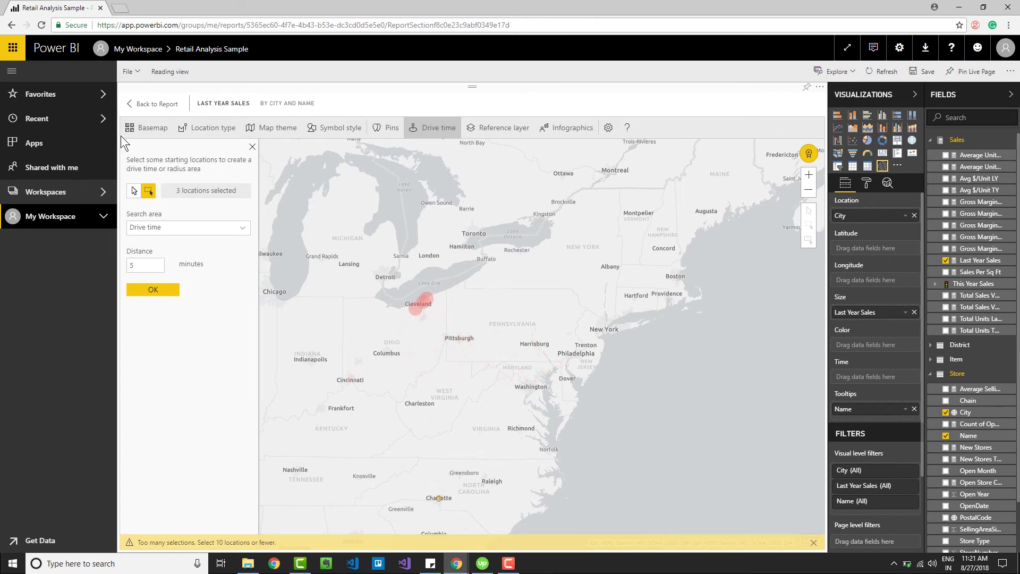
pyautogui.click(134, 190)
pyautogui.click(423, 305)
pyautogui.moveTo(559, 366)
# Create a Radius search area with a distance of 50 miles around the selected locations
pyautogui.click(142, 228)
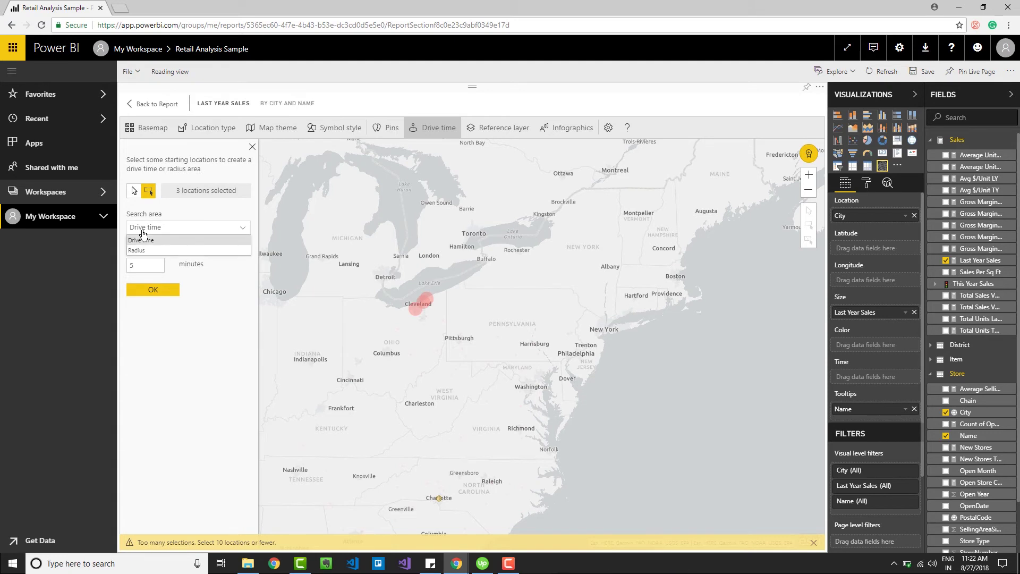
pyautogui.click(155, 251)
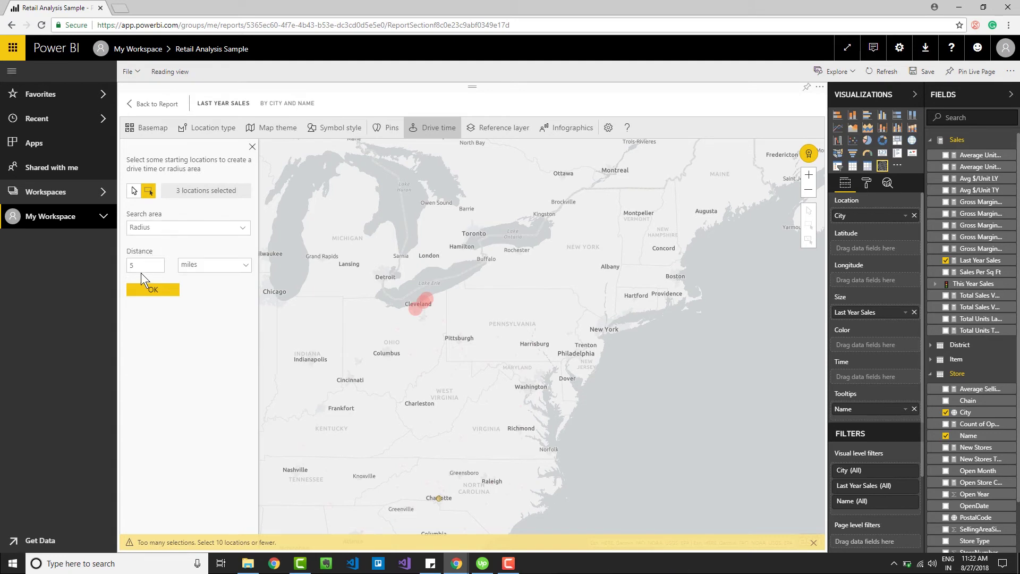
pyautogui.click(146, 264)
pyautogui.click(211, 266)
pyautogui.click(210, 271)
pyautogui.write('0')
pyautogui.click(152, 291)
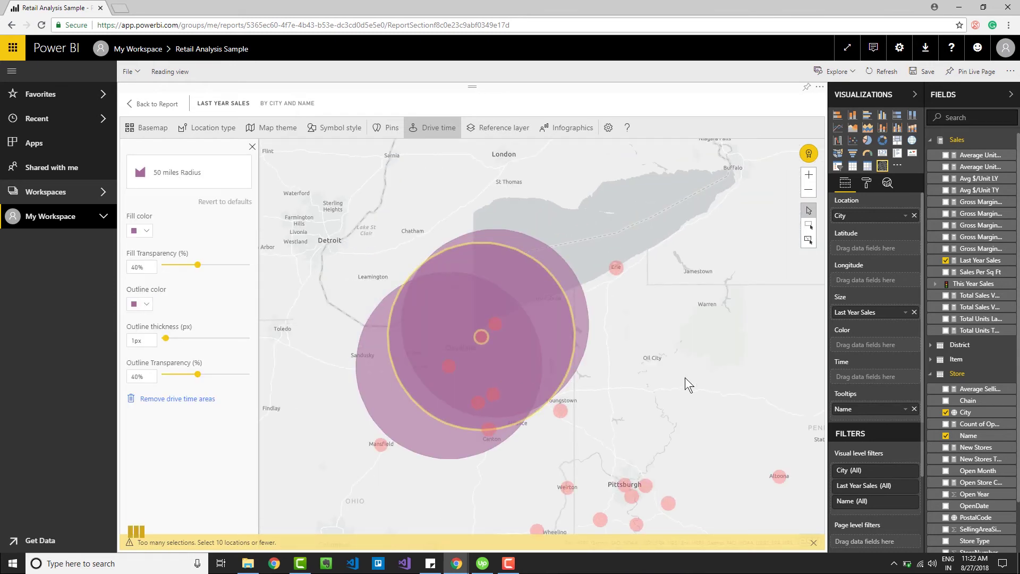
# Examine the radius areas around Cleveland and check the details of the stores inside them
pyautogui.scroll(-2, 775, 328)
pyautogui.moveTo(765, 323); pyautogui.dragTo(589, 231)
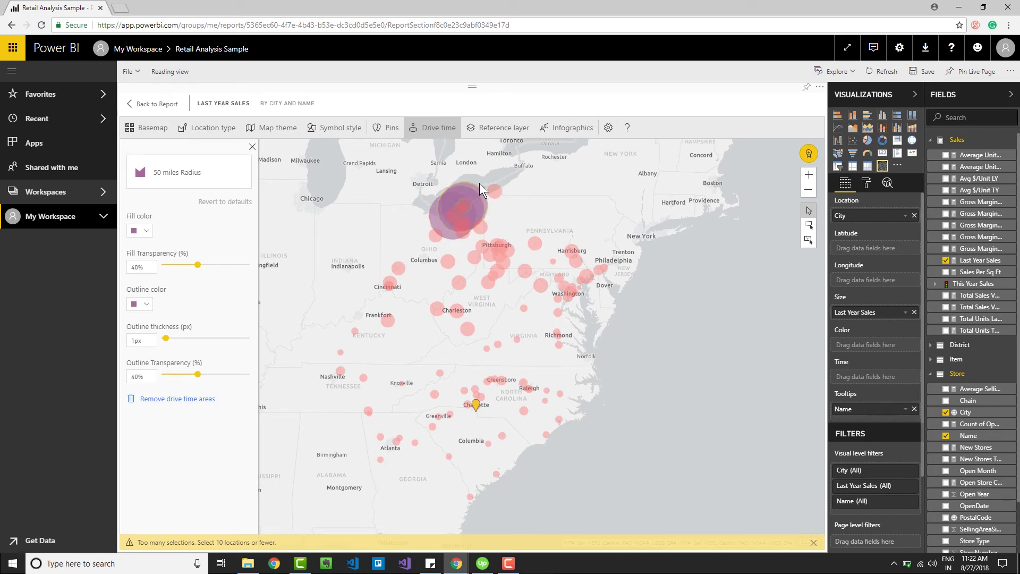
pyautogui.click(458, 217)
pyautogui.scroll(2, 447, 208)
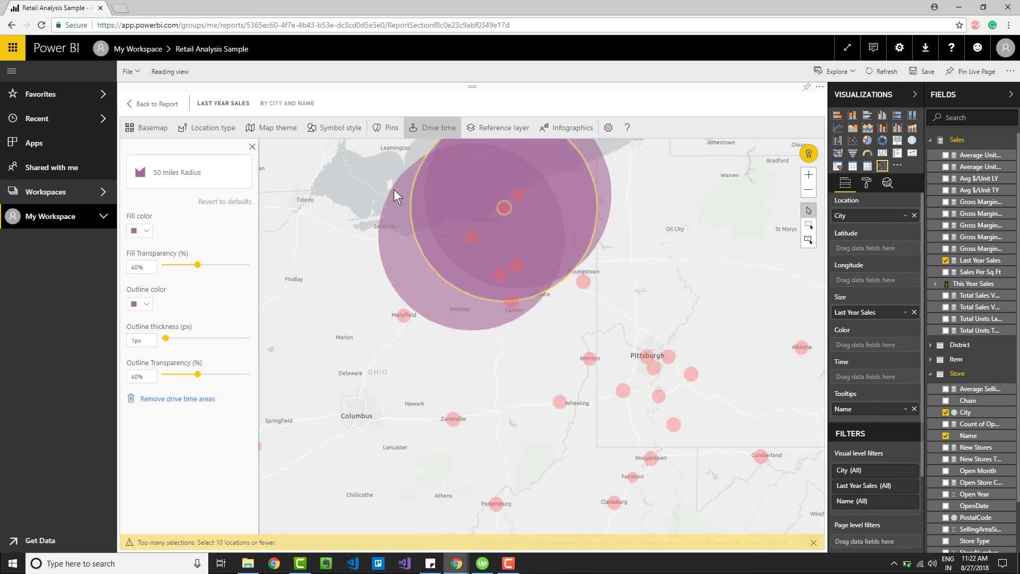
pyautogui.moveTo(470, 235)
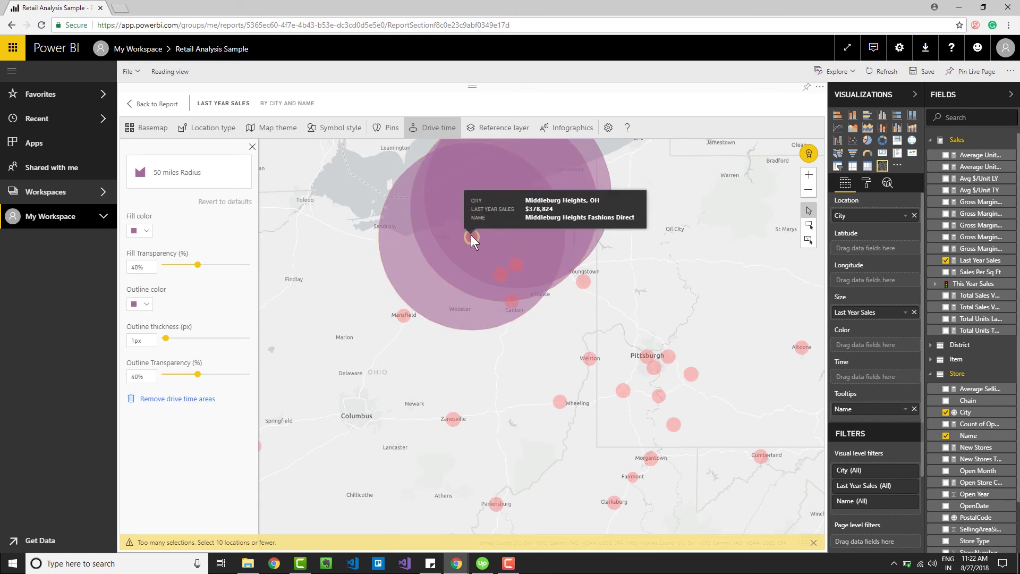
pyautogui.moveTo(514, 303)
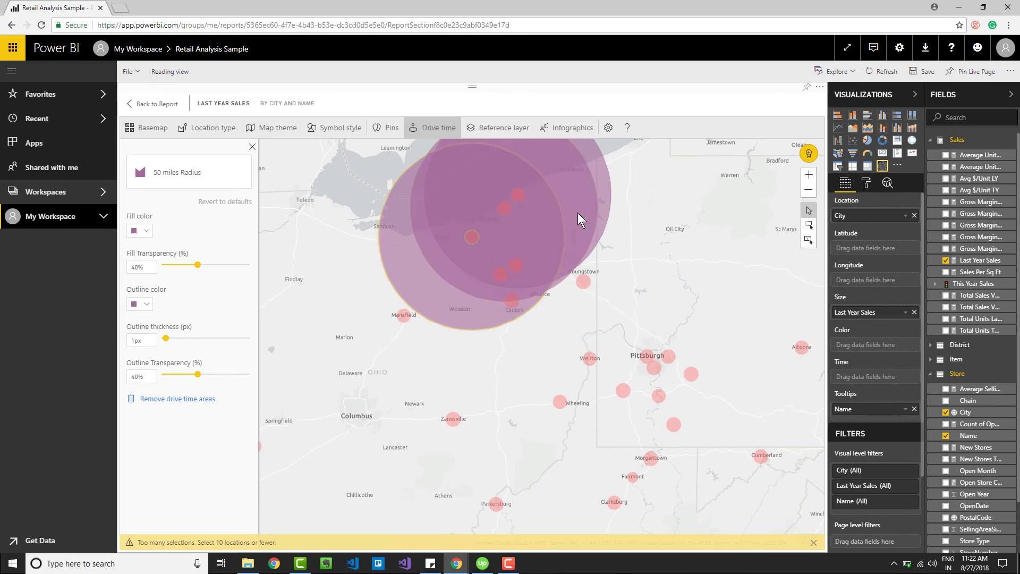
# Fill the 50-mile radius areas with gray and set their outline transparency to 100%
pyautogui.click(145, 231)
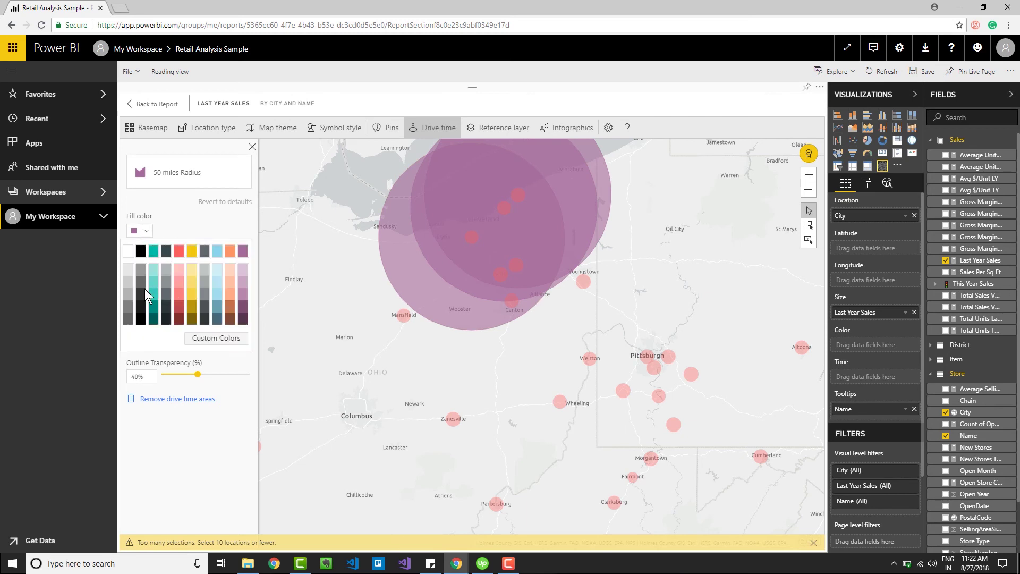
pyautogui.click(141, 270)
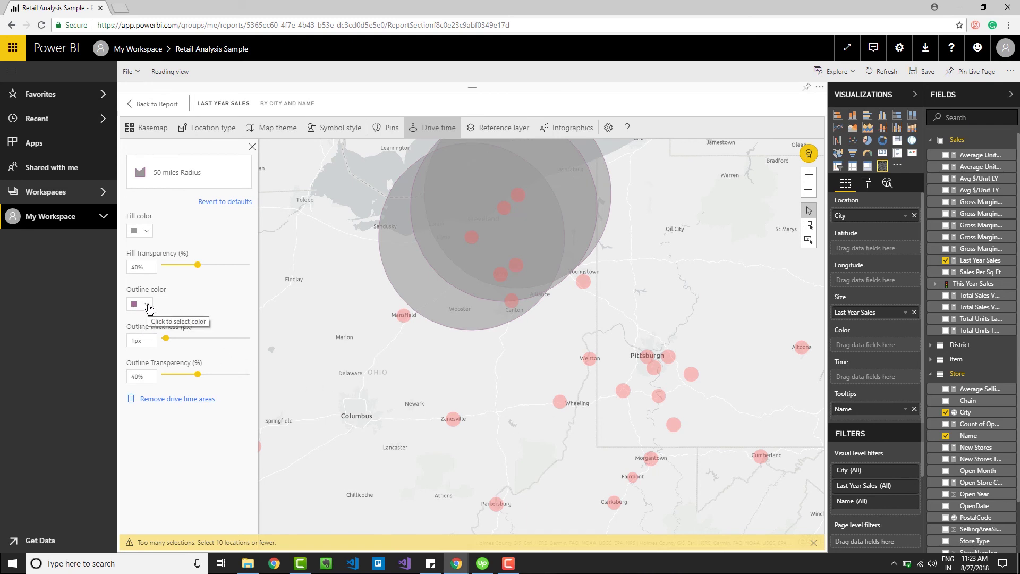
pyautogui.click(242, 376)
pyautogui.moveTo(242, 377); pyautogui.dragTo(257, 381)
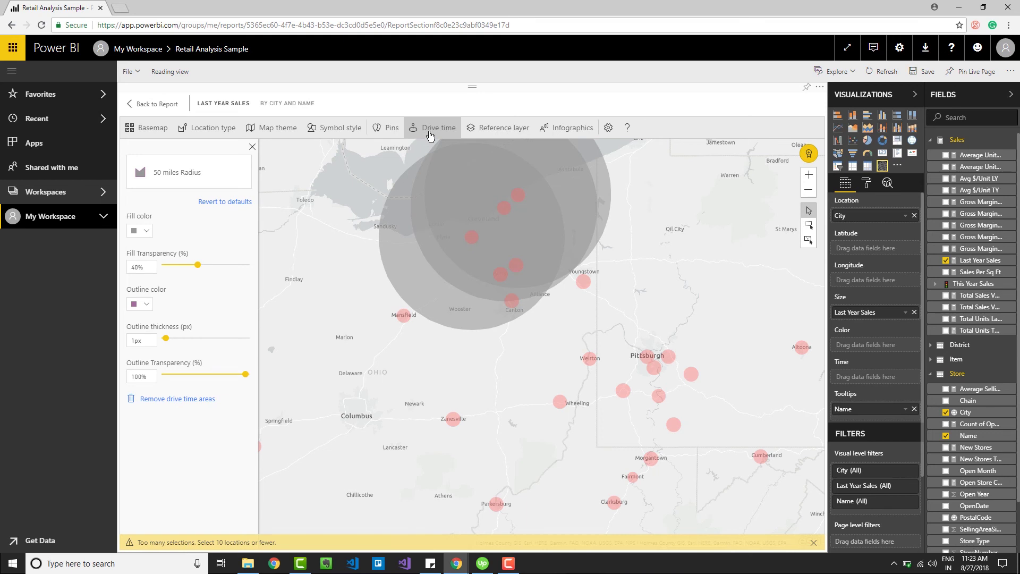
# Open the map's reference layer options
pyautogui.click(486, 133)
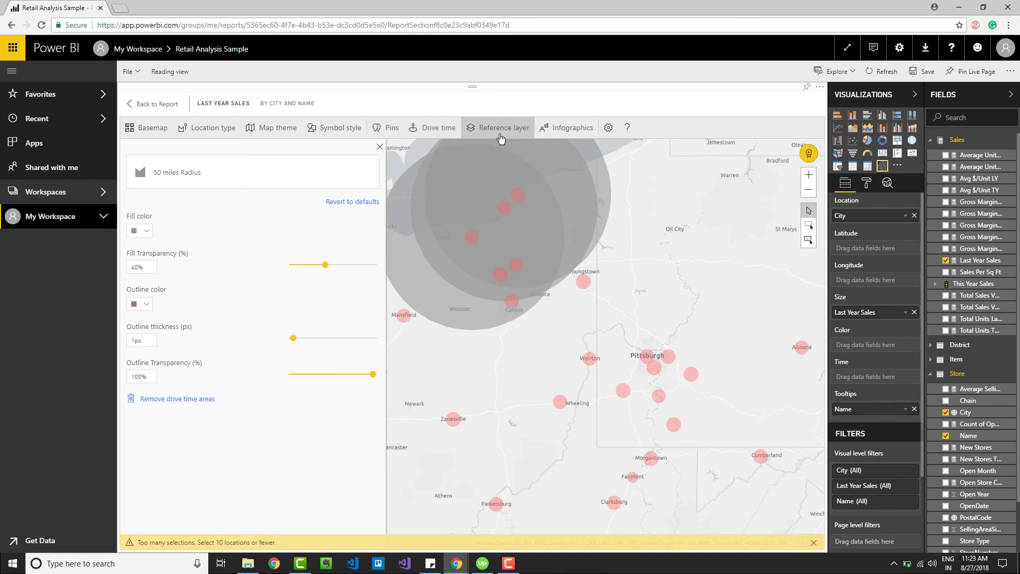